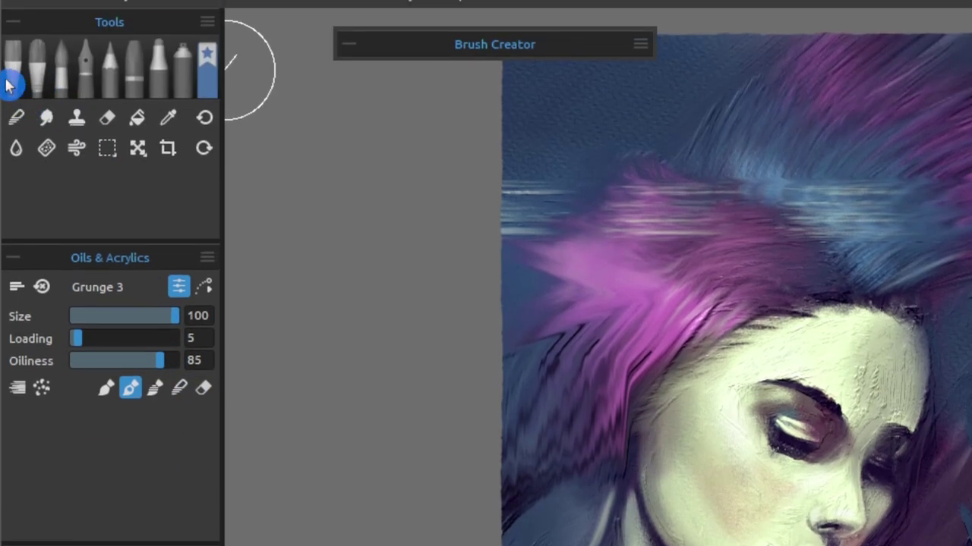
# Add the Rough Dry brush from the Oil & Acrylic Round brushes to the favorites
pyautogui.click(11, 104)
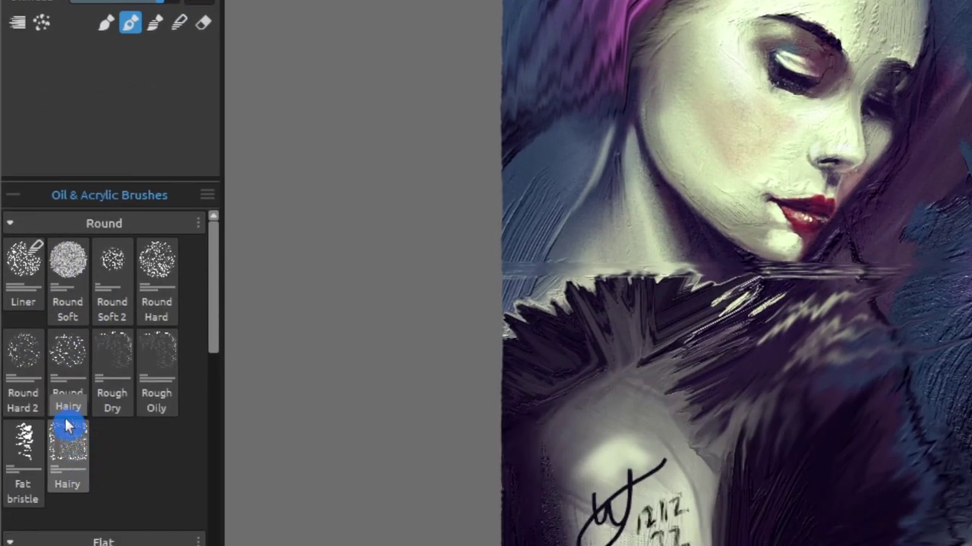
pyautogui.rightClick(118, 353)
pyautogui.click(152, 369)
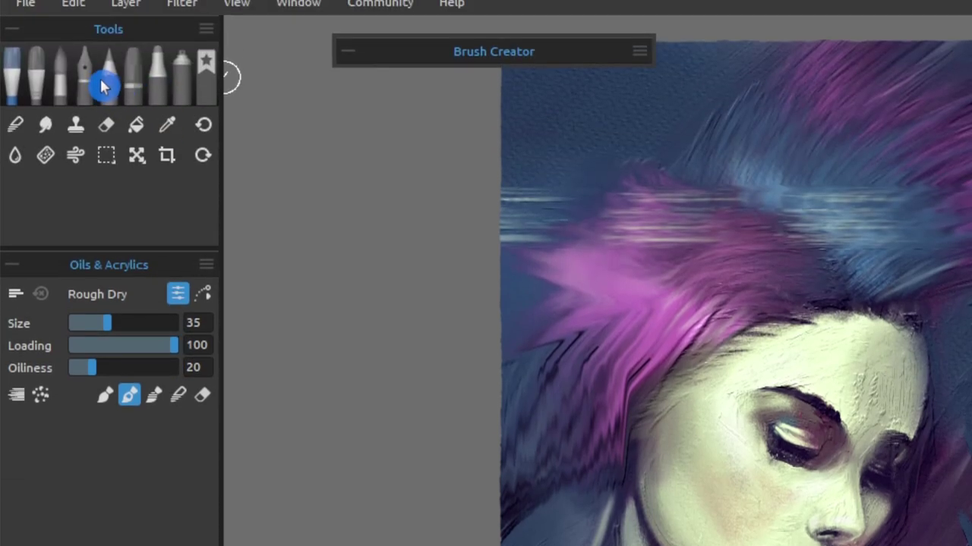
# Add the Flat brush from the Digital group of the Pencil brushes to the favorites
pyautogui.click(104, 7)
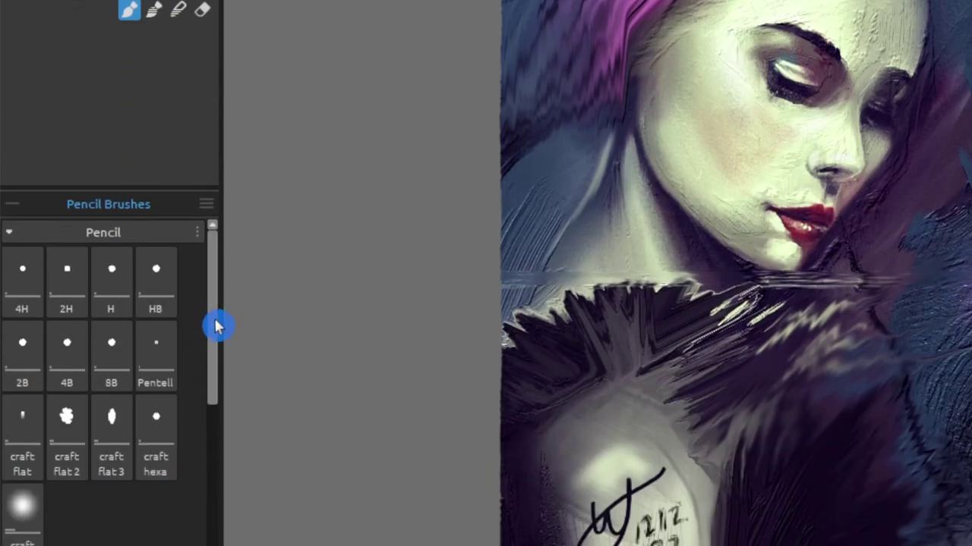
pyautogui.moveTo(212, 391); pyautogui.dragTo(212, 543)
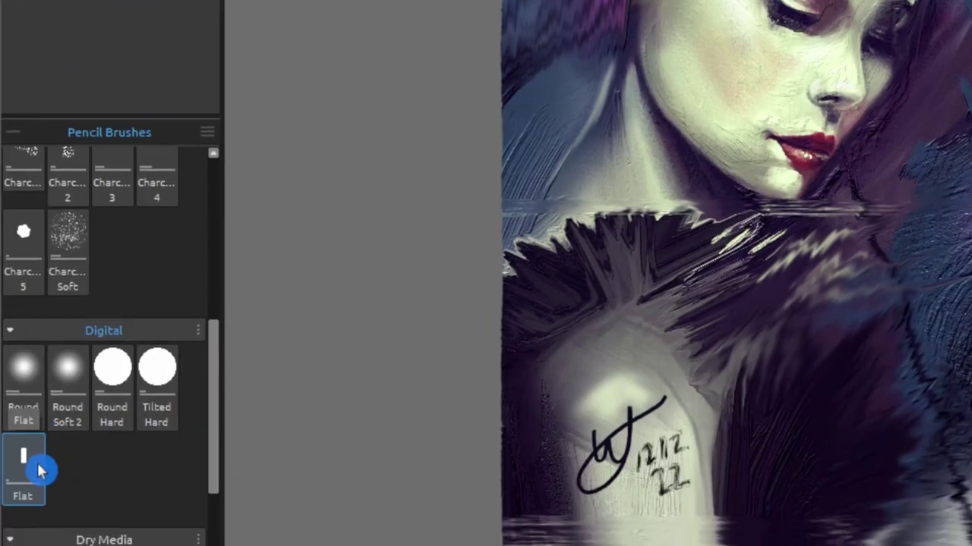
pyautogui.rightClick(40, 470)
pyautogui.click(52, 292)
pyautogui.moveTo(212, 334); pyautogui.dragTo(186, 50)
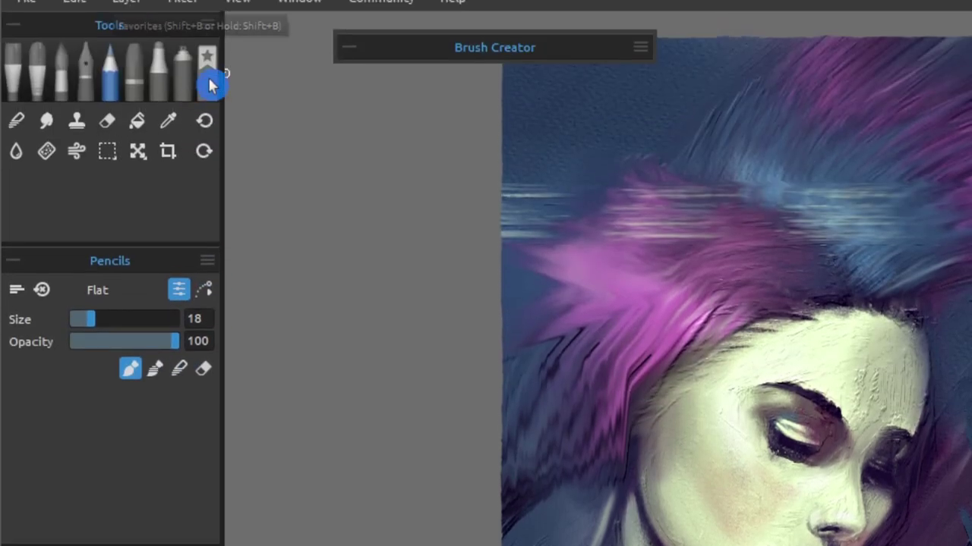
# Write "Wee Bob Art" on the woman's cheek with the favorite Flat pencil at size 9, and switch to the favorite Rough Dry brush
pyautogui.click(209, 82)
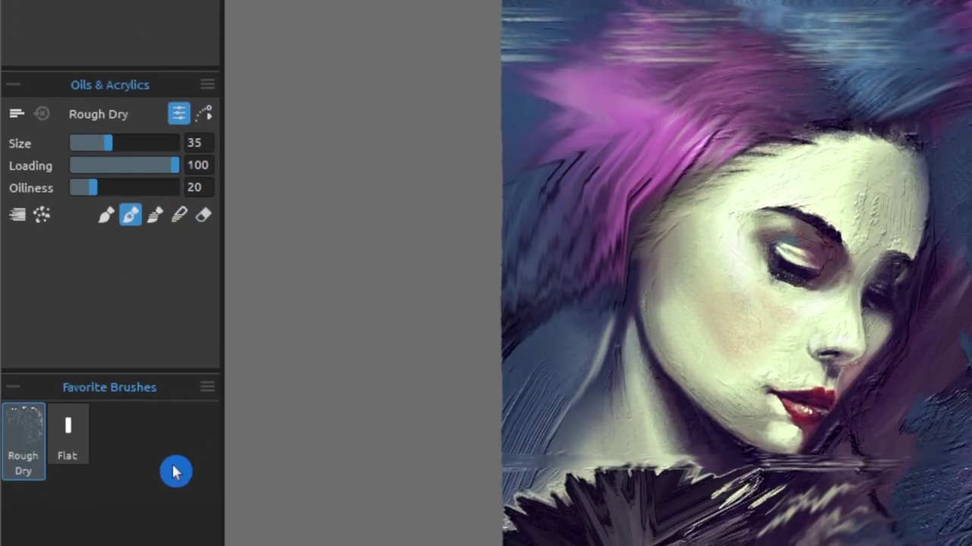
pyautogui.click(67, 433)
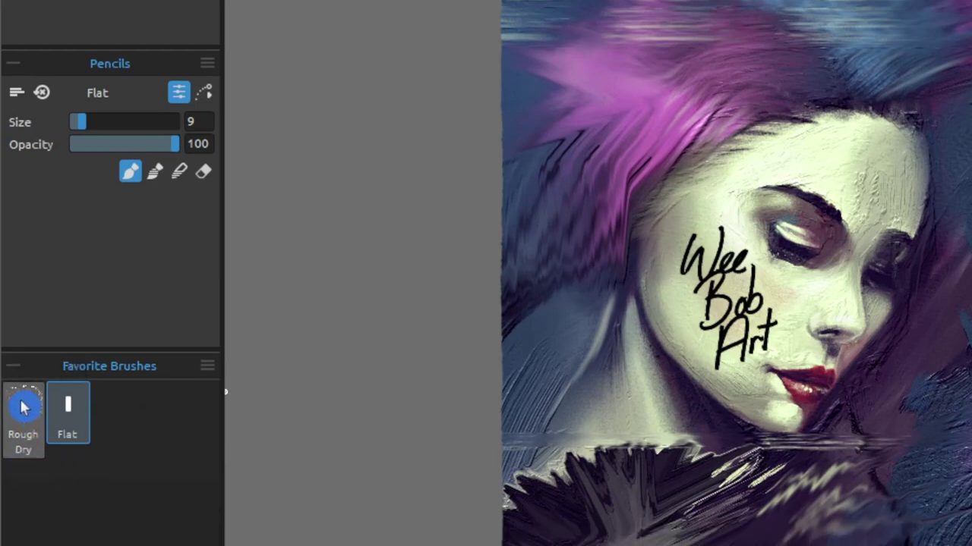
pyautogui.click(23, 432)
pyautogui.moveTo(691, 431); pyautogui.dragTo(839, 355)
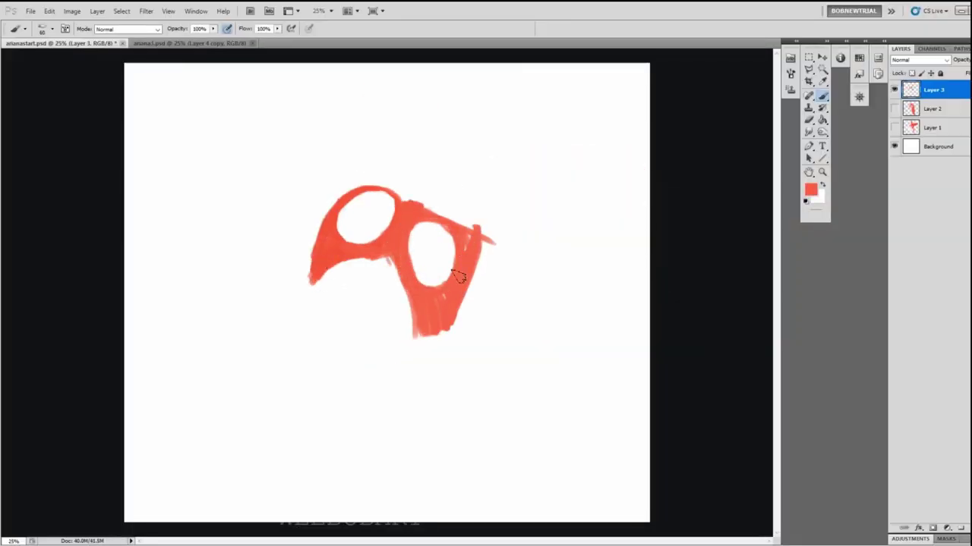
# Switch to Photoshop and paint two red bunny ears on the mask
pyautogui.moveTo(403, 152); pyautogui.dragTo(406, 68)
pyautogui.moveTo(474, 186); pyautogui.dragTo(645, 164)
pyautogui.keyDown('alt'); pyautogui.click(504, 266); pyautogui.keyUp('alt')
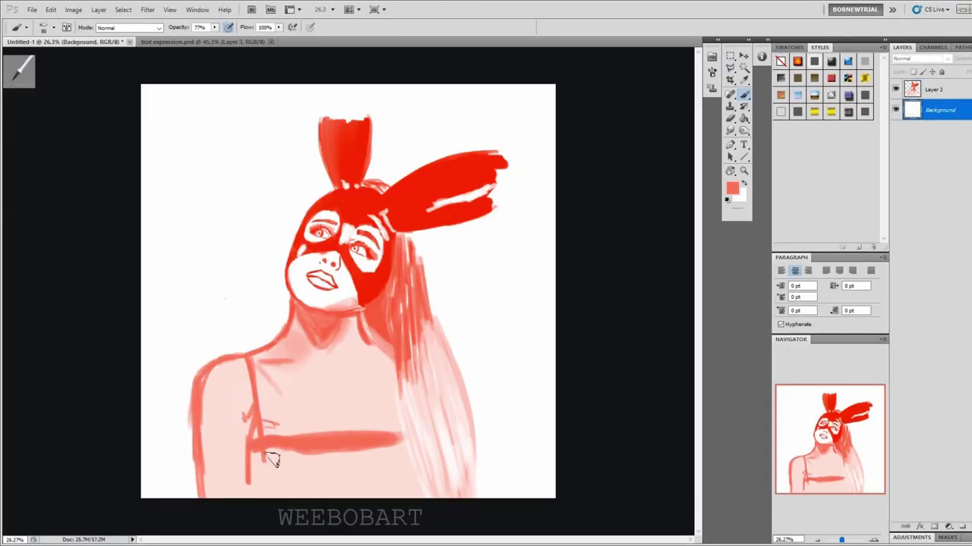
# Paint the top garment and the ear tip on the Background layer, and shade the neck on Layer 2
pyautogui.moveTo(265, 454); pyautogui.dragTo(402, 486)
pyautogui.moveTo(501, 163); pyautogui.dragTo(548, 160)
pyautogui.click(935, 89)
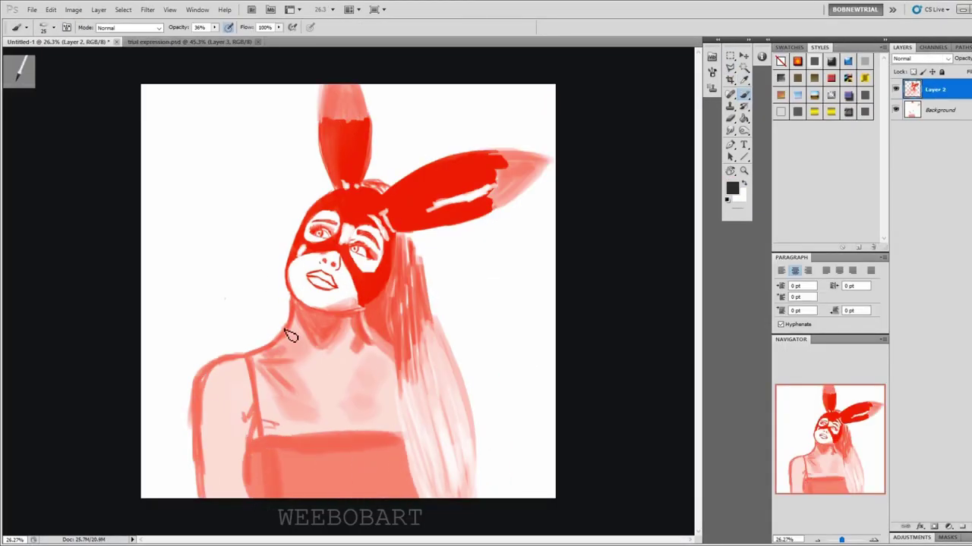
pyautogui.moveTo(284, 332); pyautogui.dragTo(368, 340)
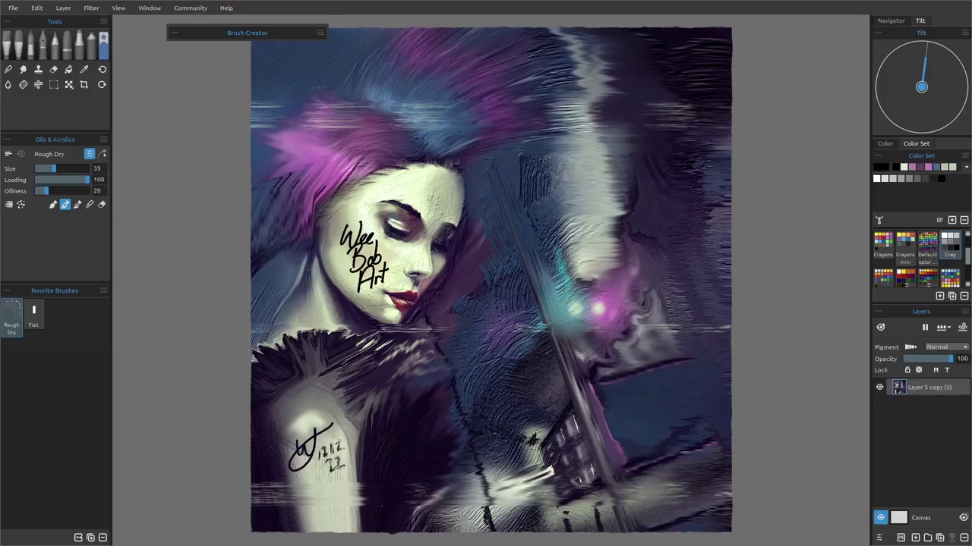
# Switch to Rebelle, show the Reference Images panel, enlarge it and move it to the upper part of the canvas
pyautogui.click(144, 11)
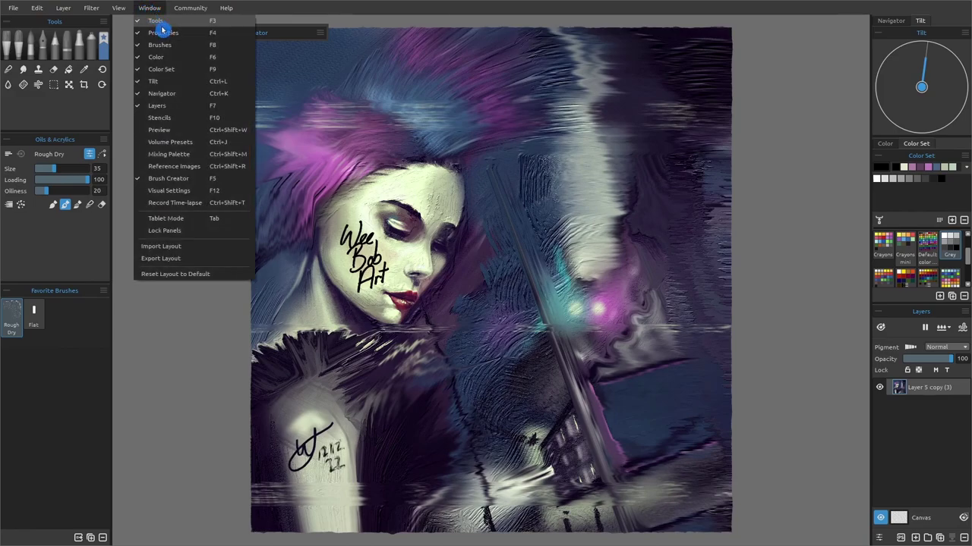
pyautogui.click(180, 166)
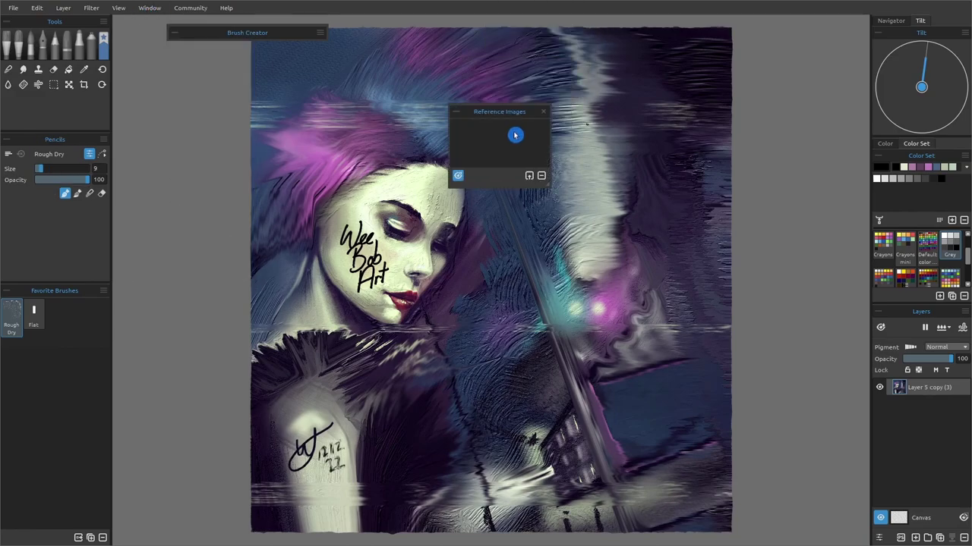
pyautogui.moveTo(513, 113); pyautogui.dragTo(477, 194)
pyautogui.moveTo(515, 273); pyautogui.dragTo(662, 472)
pyautogui.moveTo(516, 196)
pyautogui.mouseDown()
pyautogui.moveTo(579, 38)
pyautogui.moveTo(603, 30)
pyautogui.mouseUp()
pyautogui.moveTo(579, 100); pyautogui.dragTo(535, 85)
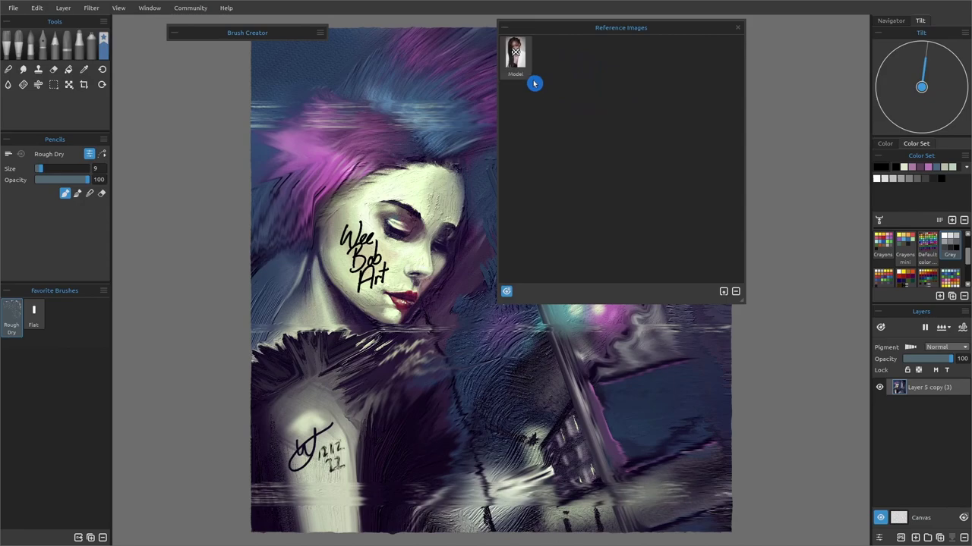
# Open the Model reference image in its own window, collapse the Reference Images panel, and place the Model window beside the tool panels
pyautogui.doubleClick(515, 56)
pyautogui.doubleClick(572, 30)
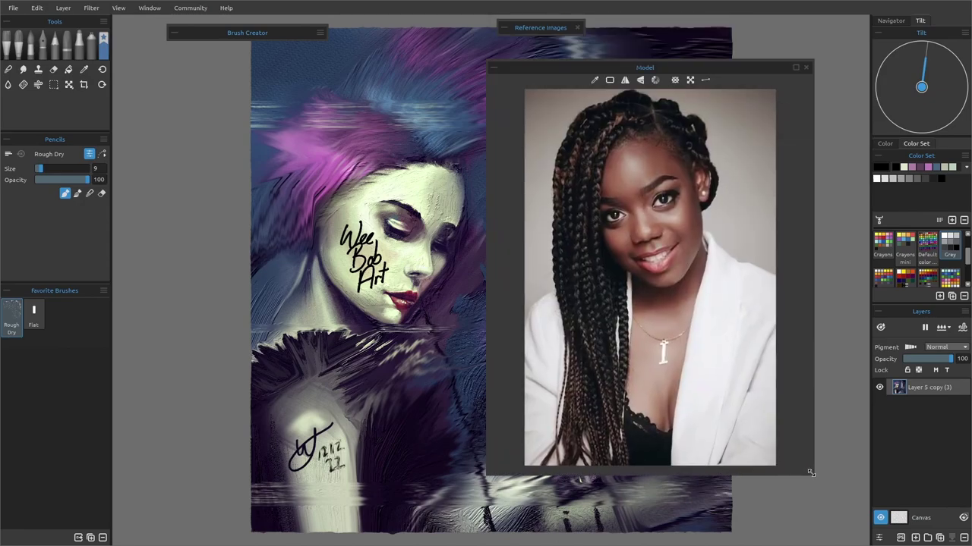
pyautogui.moveTo(810, 471); pyautogui.dragTo(773, 475)
pyautogui.moveTo(615, 70)
pyautogui.mouseDown()
pyautogui.moveTo(222, 92)
pyautogui.moveTo(233, 85)
pyautogui.mouseUp()
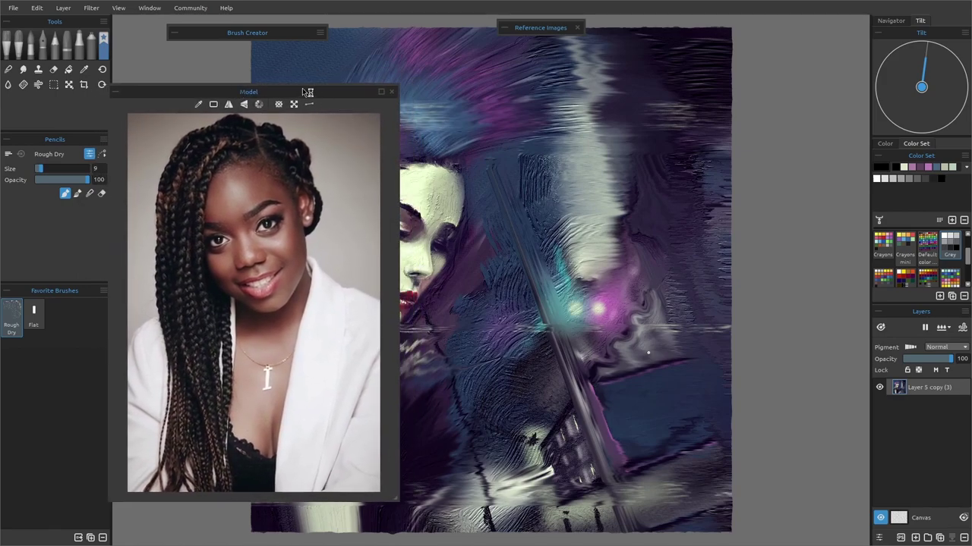
# Try flipping the Model reference image horizontally and vertically
pyautogui.click(231, 106)
pyautogui.click(230, 106)
pyautogui.click(245, 105)
pyautogui.click(244, 105)
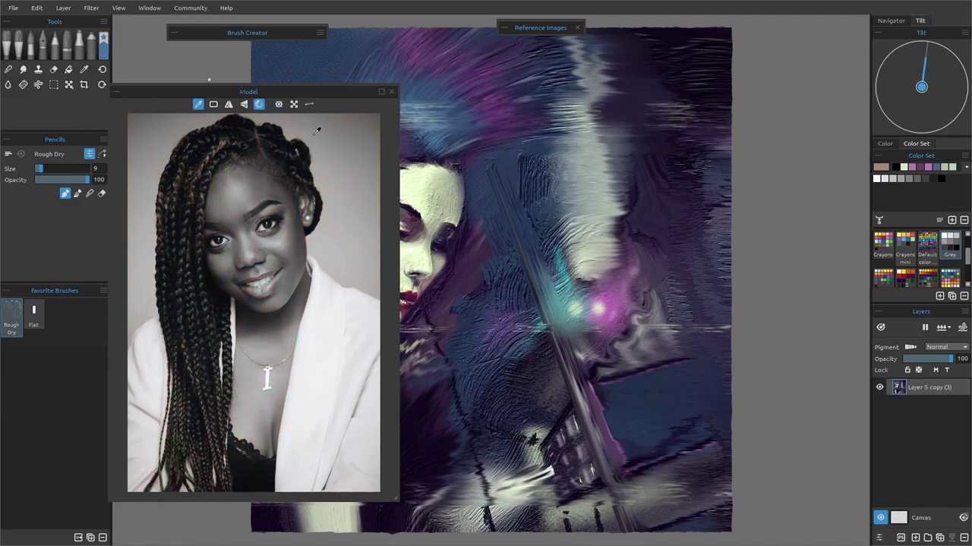
# Overlay the Model reference on the canvas and try flipping it horizontally and vertically
pyautogui.click(281, 104)
pyautogui.moveTo(319, 96); pyautogui.dragTo(659, 90)
pyautogui.click(573, 100)
pyautogui.click(574, 99)
pyautogui.click(585, 98)
pyautogui.click(585, 98)
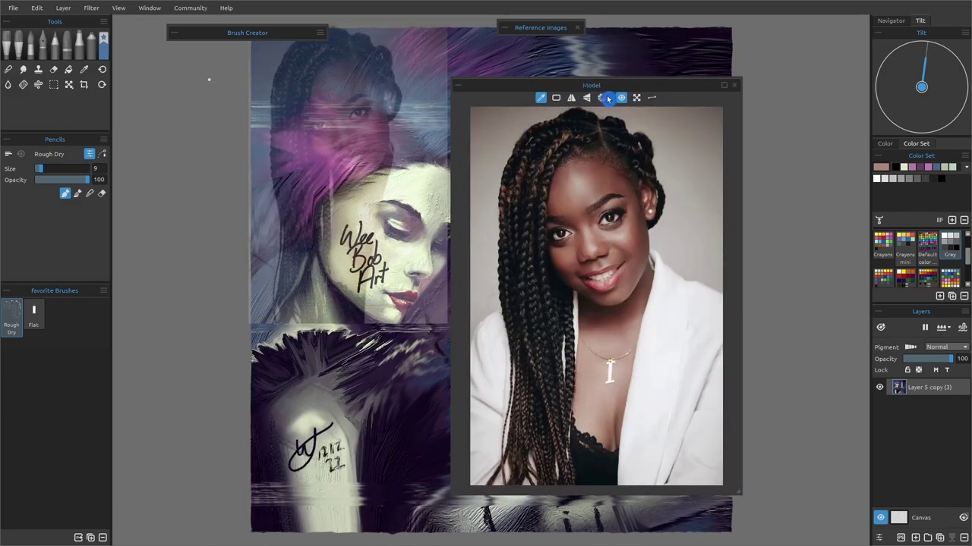
# Enlarge the reference overlay on the canvas and hide it
pyautogui.moveTo(447, 322); pyautogui.dragTo(506, 412)
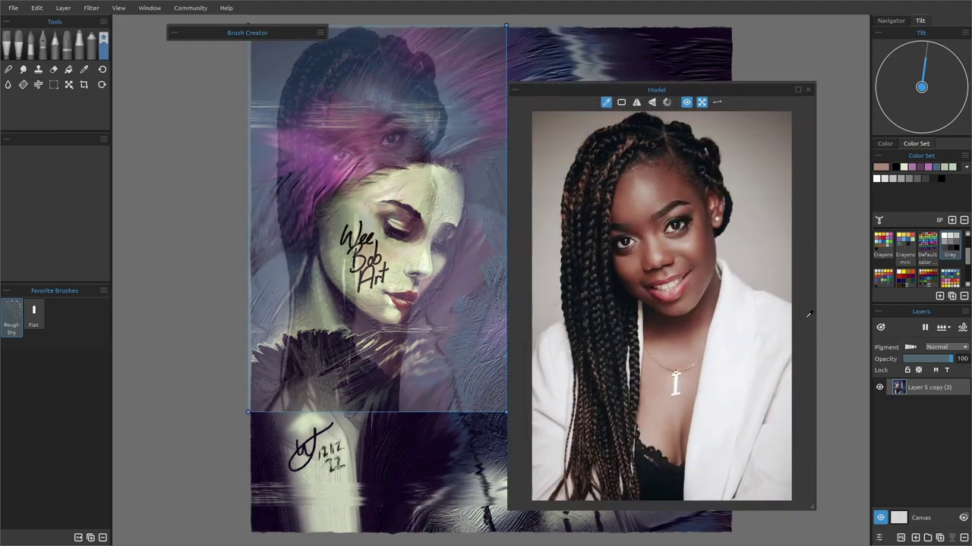
pyautogui.click(686, 102)
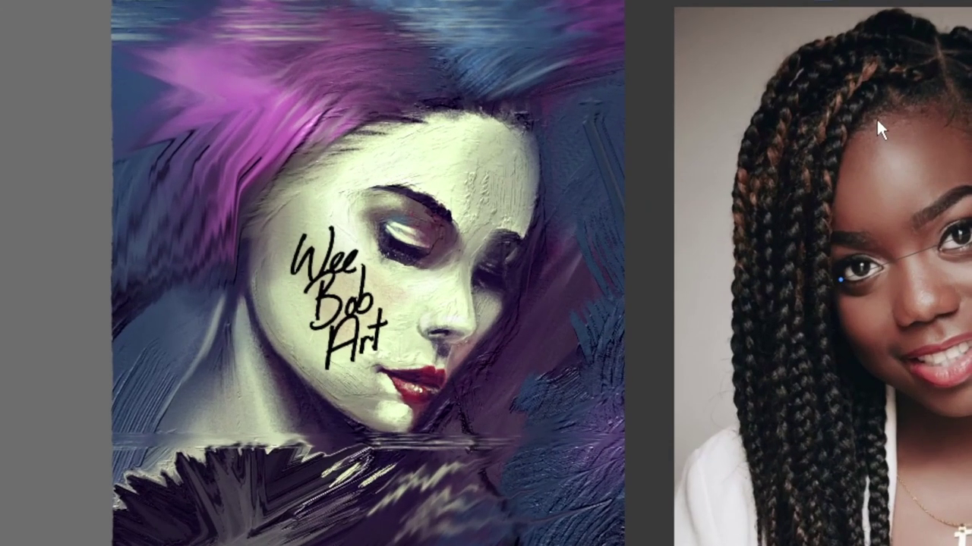
# Draw guide lines over the face in the Model reference and show the reference image guides on the canvas
pyautogui.moveTo(633, 165); pyautogui.dragTo(675, 315)
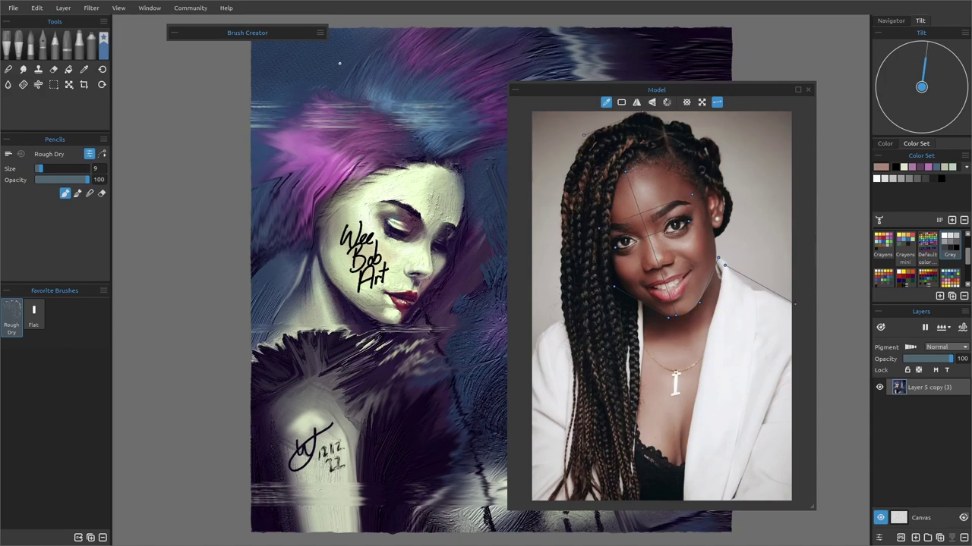
pyautogui.click(149, 8)
pyautogui.moveTo(119, 7)
pyautogui.moveTo(201, 78)
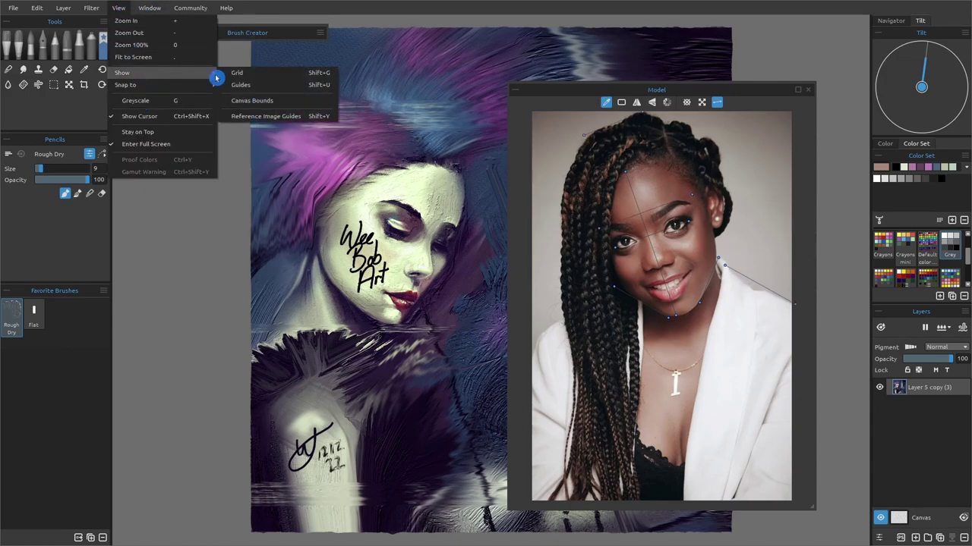
pyautogui.click(266, 116)
# Add a new layer and hide the finished painting's layer, Layer 5 copy (3)
pyautogui.click(916, 538)
pyautogui.click(879, 403)
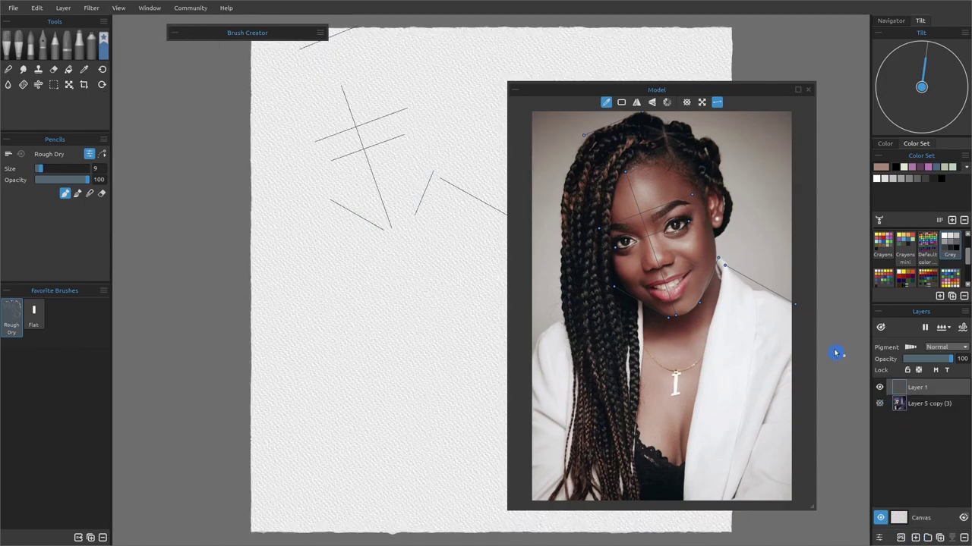
# Move the reference guides lower on the canvas and block in the model's portrait over them with an oil brush
pyautogui.click(702, 104)
pyautogui.moveTo(408, 173); pyautogui.dragTo(408, 251)
pyautogui.click(7, 46)
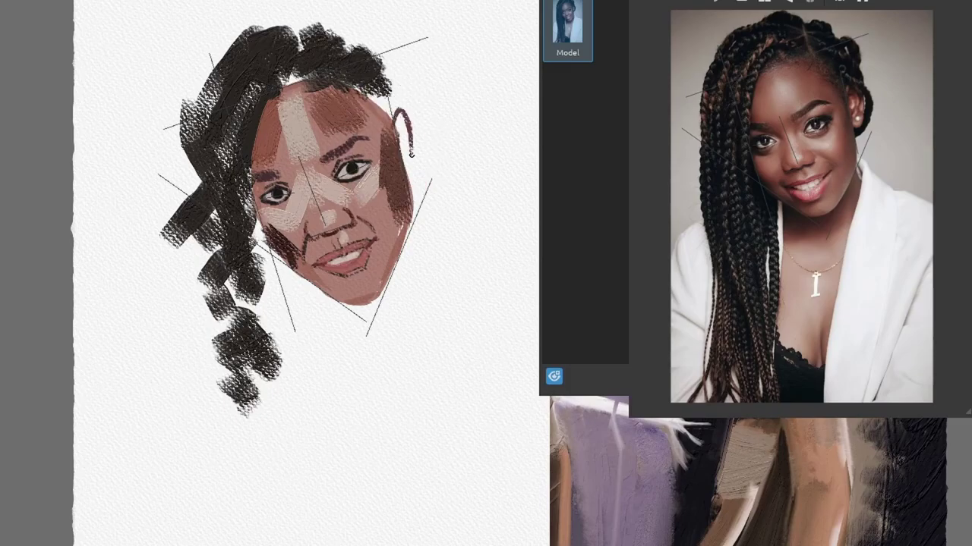
pyautogui.moveTo(318, 325)
pyautogui.mouseDown()
pyautogui.moveTo(399, 331)
pyautogui.moveTo(331, 423)
pyautogui.moveTo(426, 262)
pyautogui.mouseUp()
# Show the grid over the canvas, split evenly into 3 vertical and 3 horizontal divisions
pyautogui.click(119, 8)
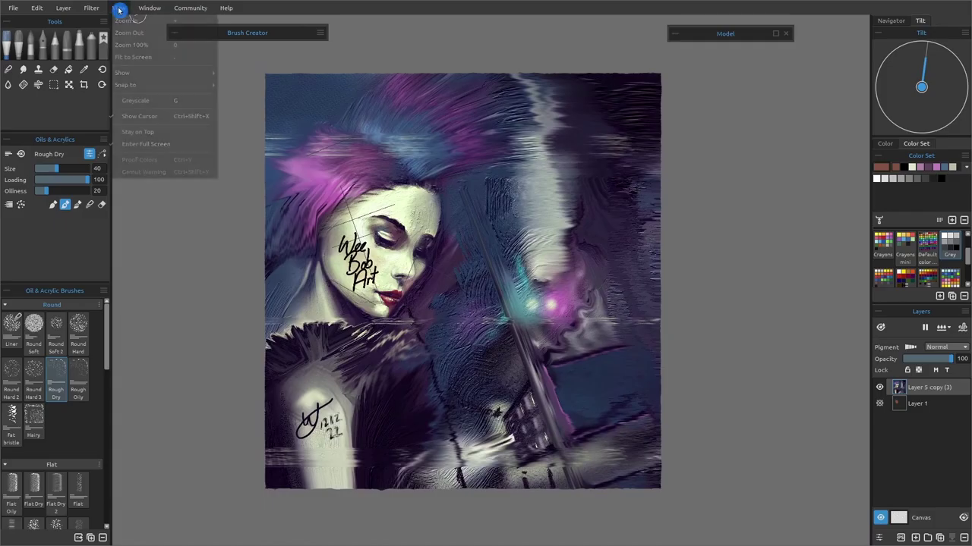
pyautogui.moveTo(145, 79)
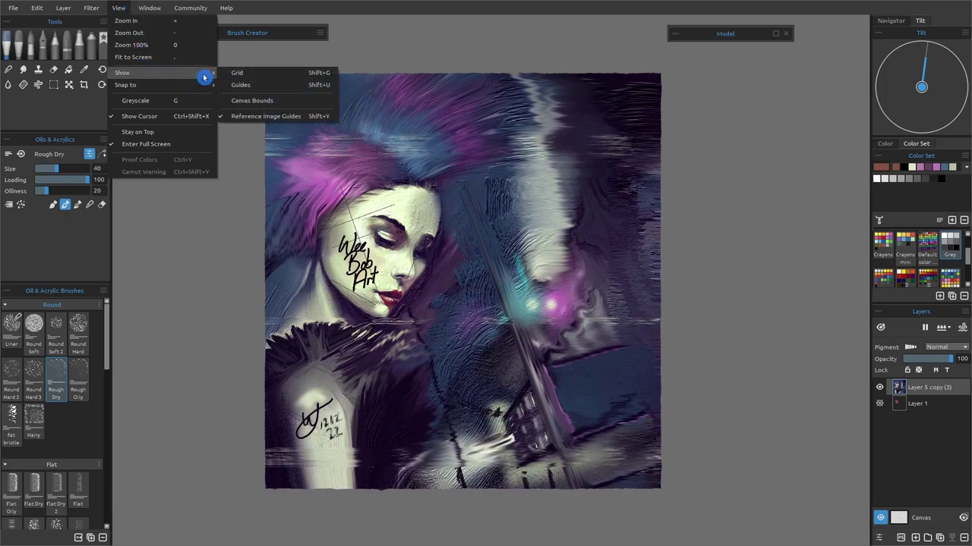
pyautogui.click(240, 73)
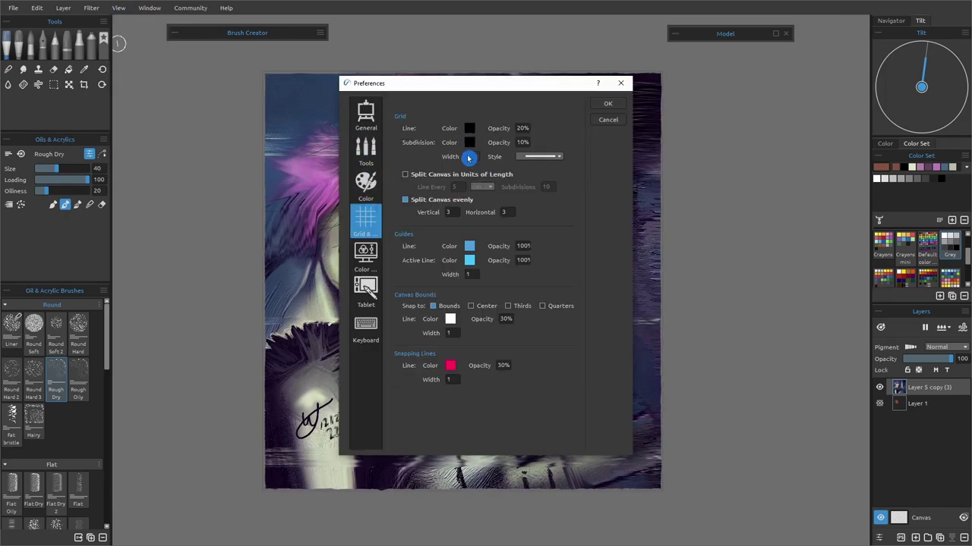
pyautogui.click(599, 103)
# Change the grid to split the canvas evenly into 9 vertical and 9 horizontal divisions
pyautogui.click(36, 8)
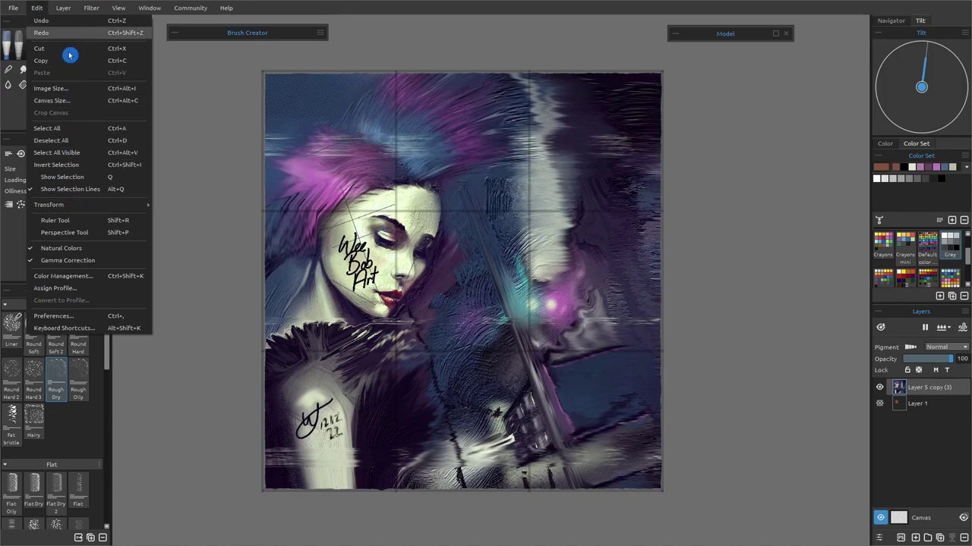
pyautogui.click(71, 318)
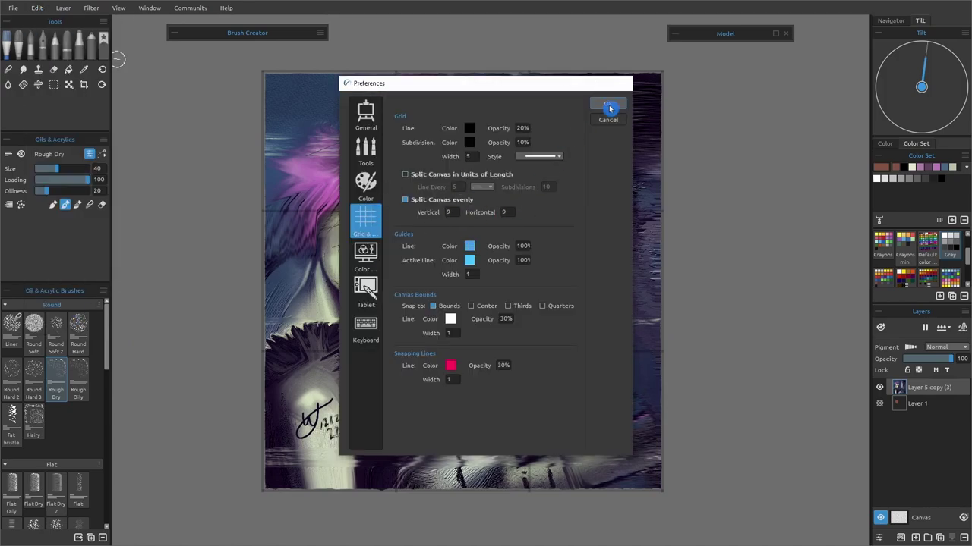
pyautogui.click(609, 108)
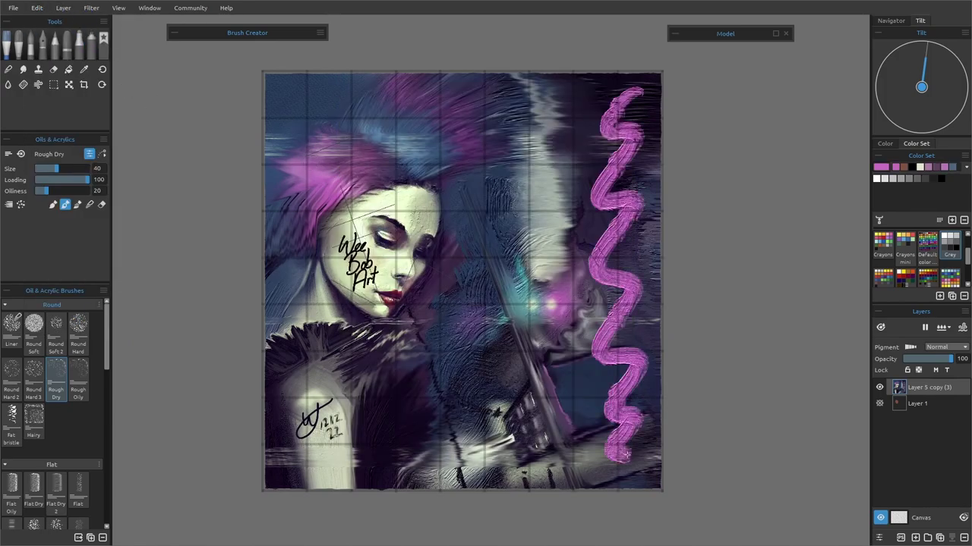
# Paint a freehand pink wavy stroke down the painting's dark side and turn on snapping to the grid
pyautogui.moveTo(635, 458); pyautogui.dragTo(624, 477)
pyautogui.click(118, 8)
pyautogui.click(118, 8)
pyautogui.moveTo(205, 86)
pyautogui.click(234, 89)
# Try pink straight strokes snapped to the grid lines and undo them
pyautogui.moveTo(440, 89); pyautogui.dragTo(520, 424)
pyautogui.hotkey('ctrl', 'z')
pyautogui.moveTo(529, 90); pyautogui.dragTo(524, 165)
pyautogui.hotkey('ctrl', 'z')
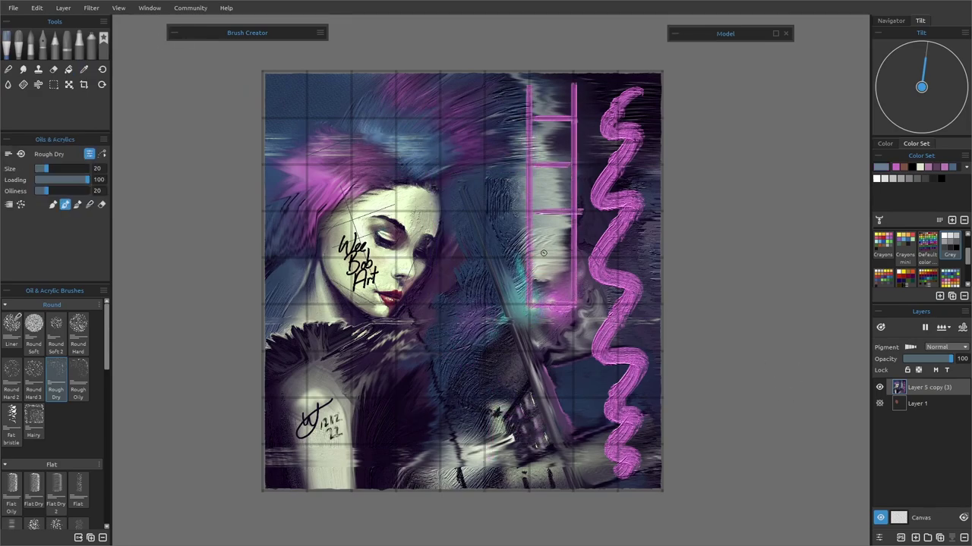
pyautogui.hotkey('ctrl', 'z')
pyautogui.hotkey('ctrl', 'z')
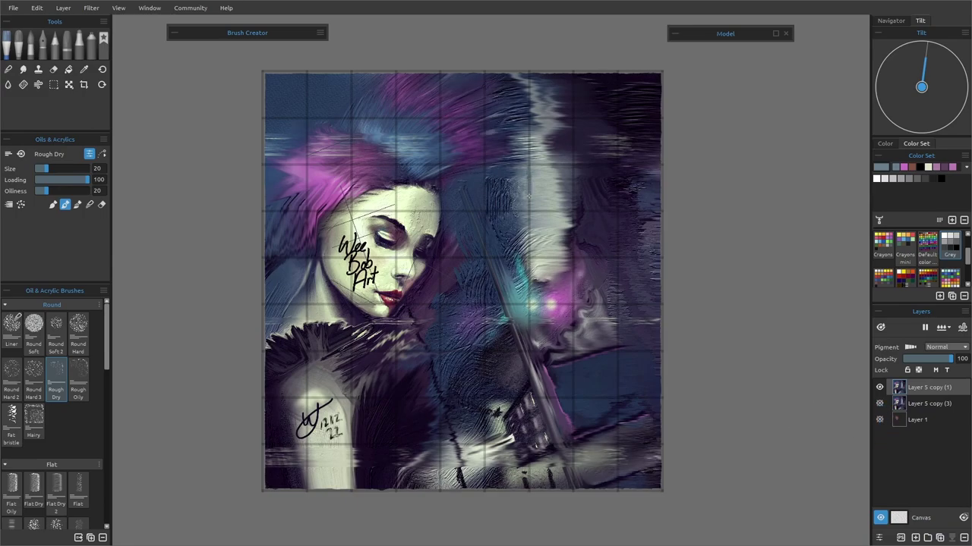
# Choose dark red from the Mini Oil Pigments color set and paint a stepped outline snapped to the grid
pyautogui.click(905, 277)
pyautogui.click(916, 179)
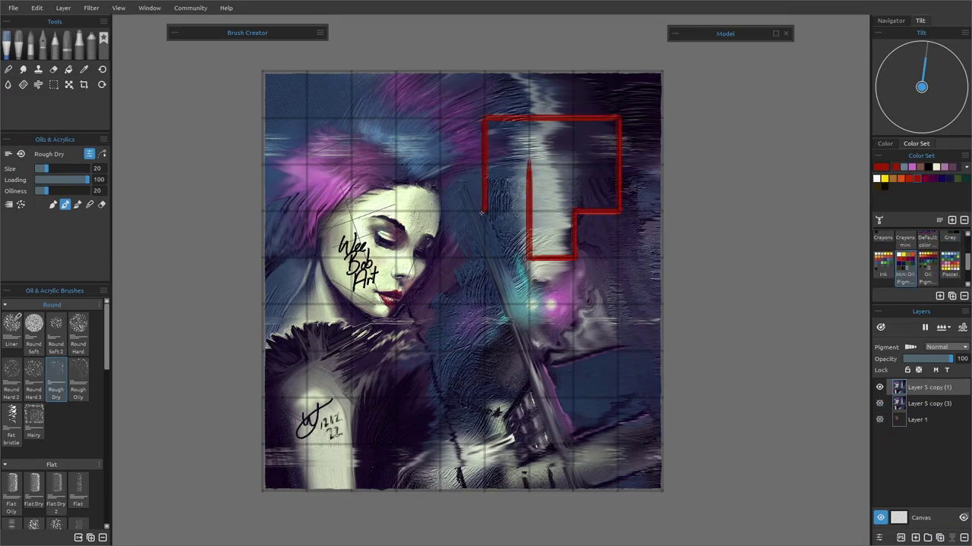
# Set up red horizontal and vertical guides on the canvas and paint red oil strokes snapped along them near the face
pyautogui.click(37, 8)
pyautogui.click(122, 199)
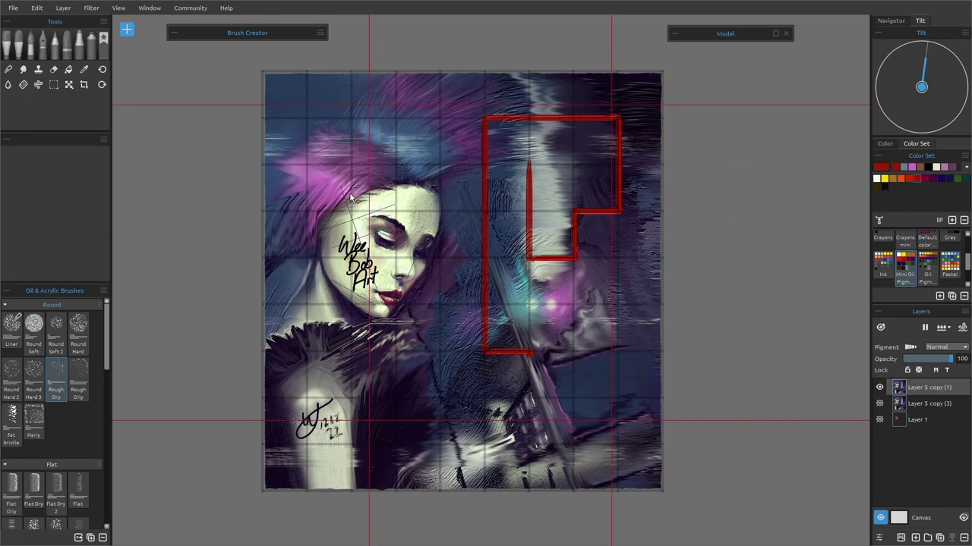
pyautogui.click(11, 49)
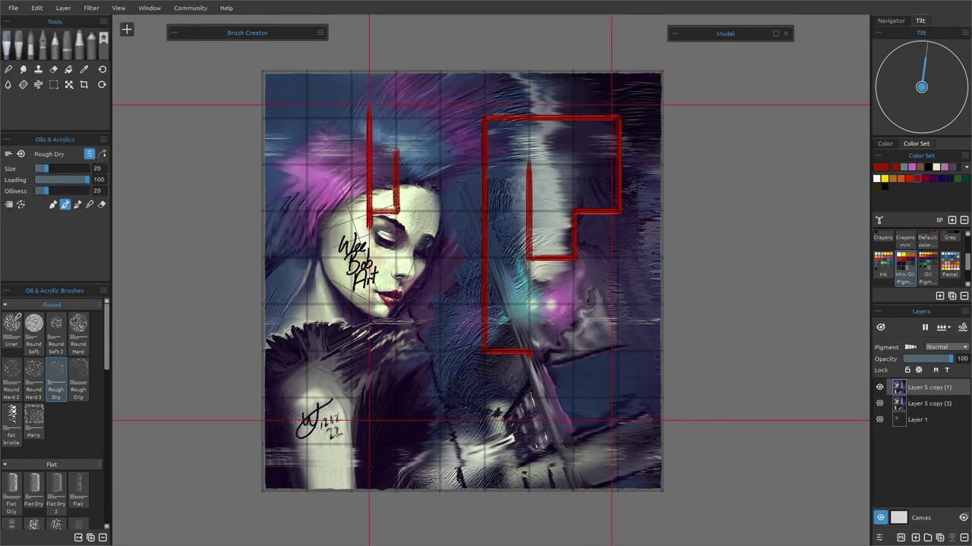
# Open the Brush Creator and raise the Flat brush's max size to 370 px and size jitter to 68
pyautogui.click(118, 7)
pyautogui.click(243, 102)
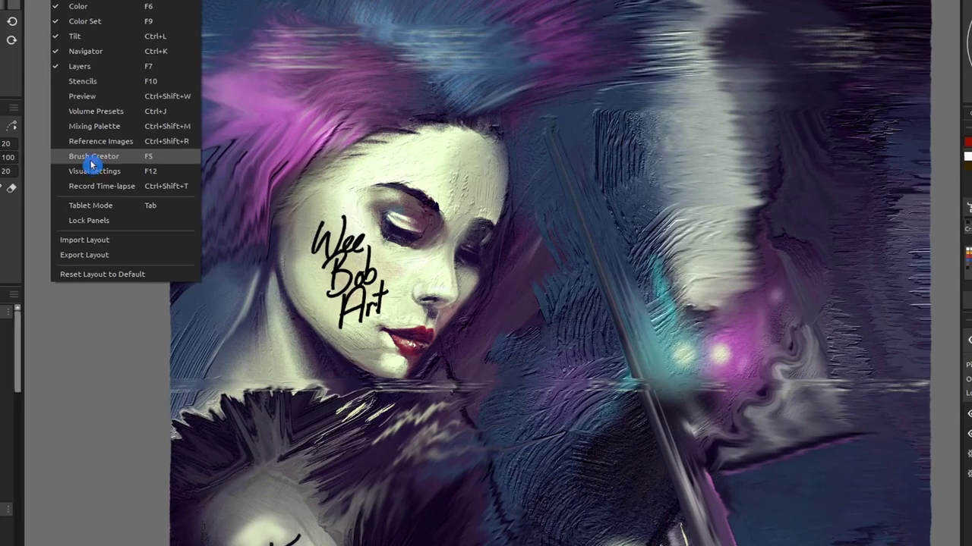
pyautogui.click(155, 157)
pyautogui.click(20, 6)
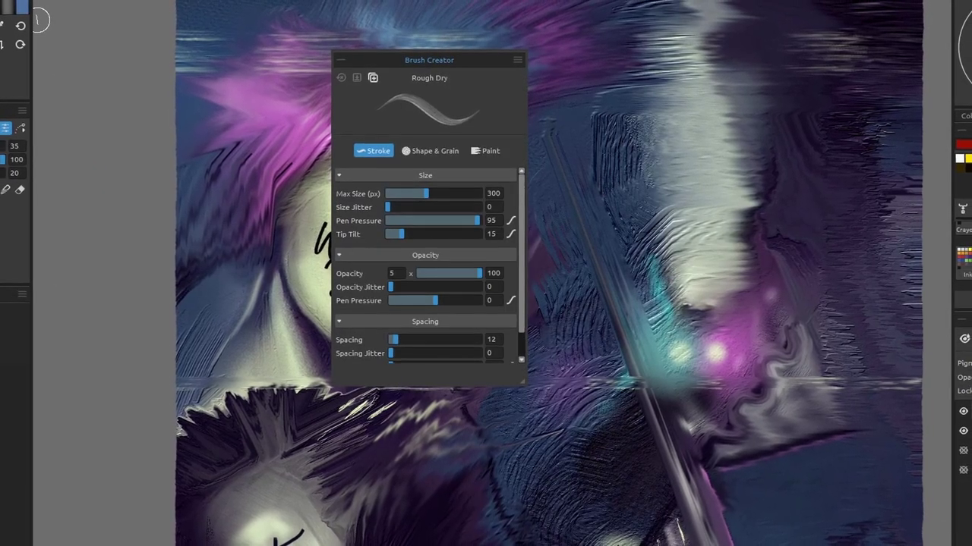
pyautogui.moveTo(413, 195); pyautogui.dragTo(437, 196)
pyautogui.moveTo(389, 208); pyautogui.dragTo(473, 216)
# Go through the Flat brush's shape and grain settings, and set its paint options to Blend mode, Normal rendering and paper texture strength 80
pyautogui.click(448, 155)
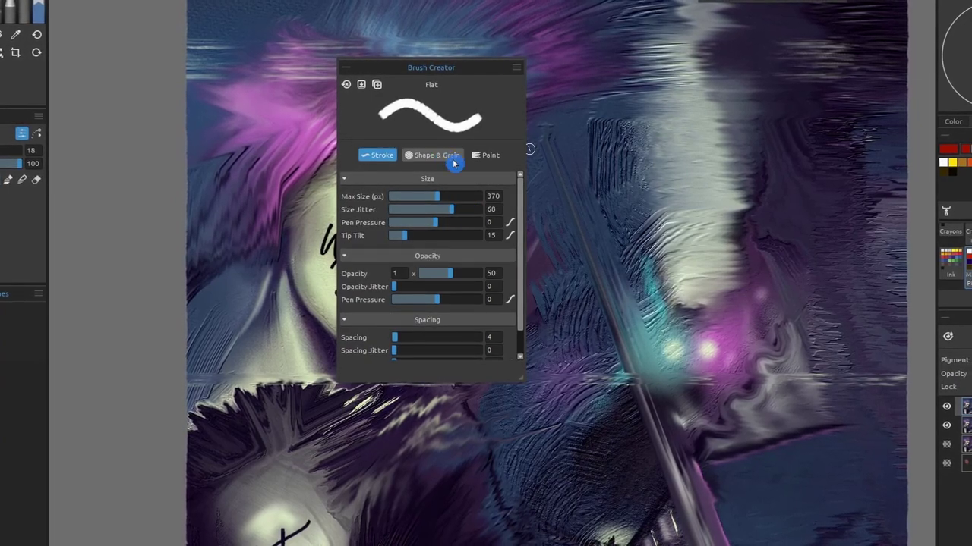
pyautogui.click(389, 226)
pyautogui.click(226, 220)
pyautogui.click(486, 157)
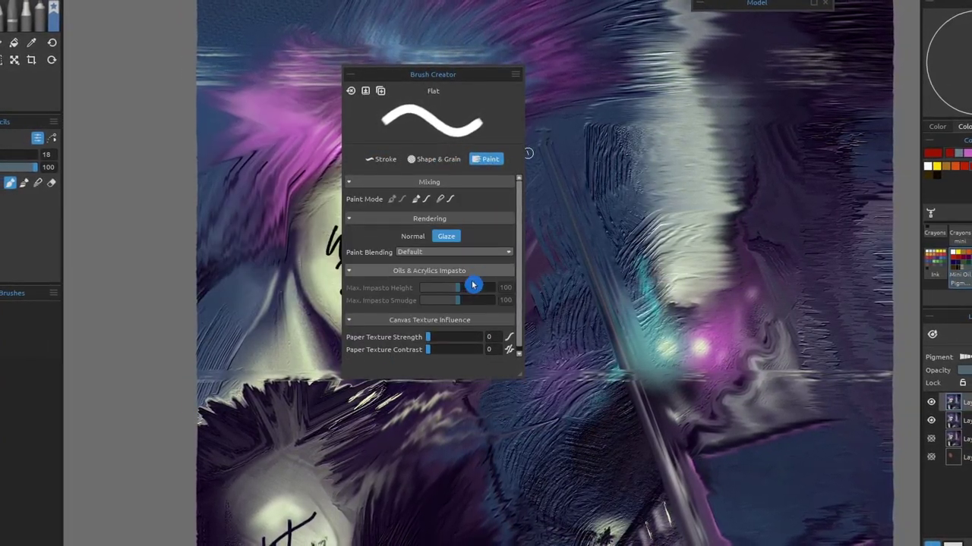
pyautogui.click(451, 200)
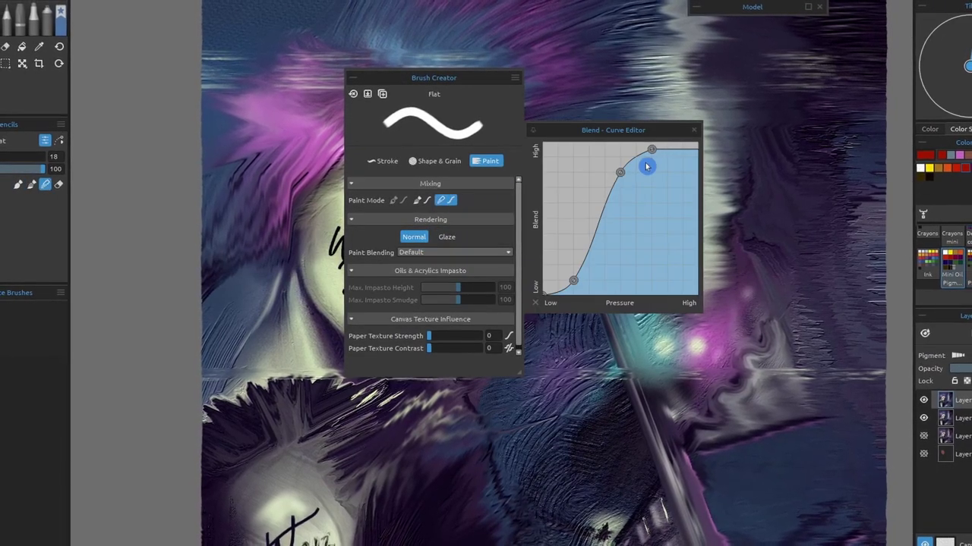
pyautogui.moveTo(520, 243); pyautogui.dragTo(520, 258)
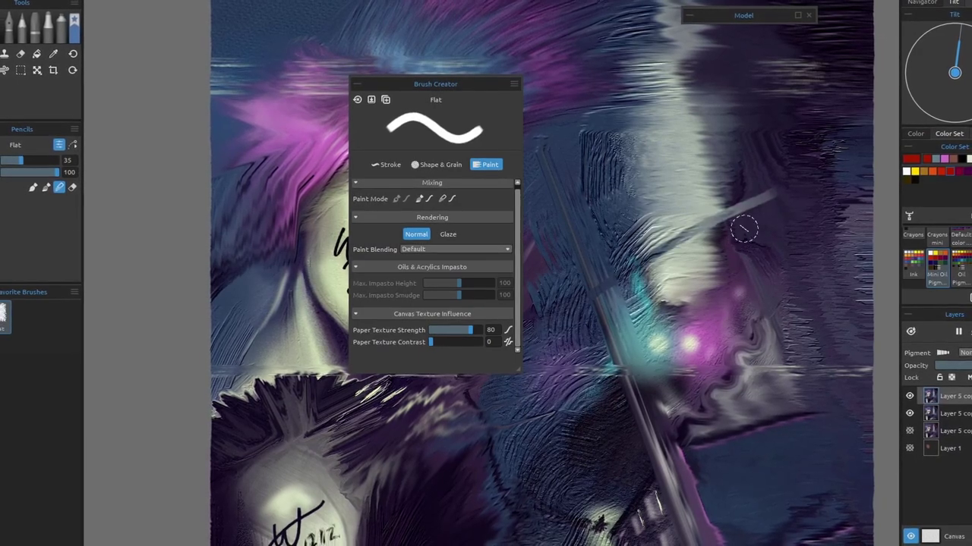
# Blend the pale column and pink glow with the Flat pencil, and paint textured red strokes across the pale column
pyautogui.moveTo(668, 200); pyautogui.dragTo(717, 221)
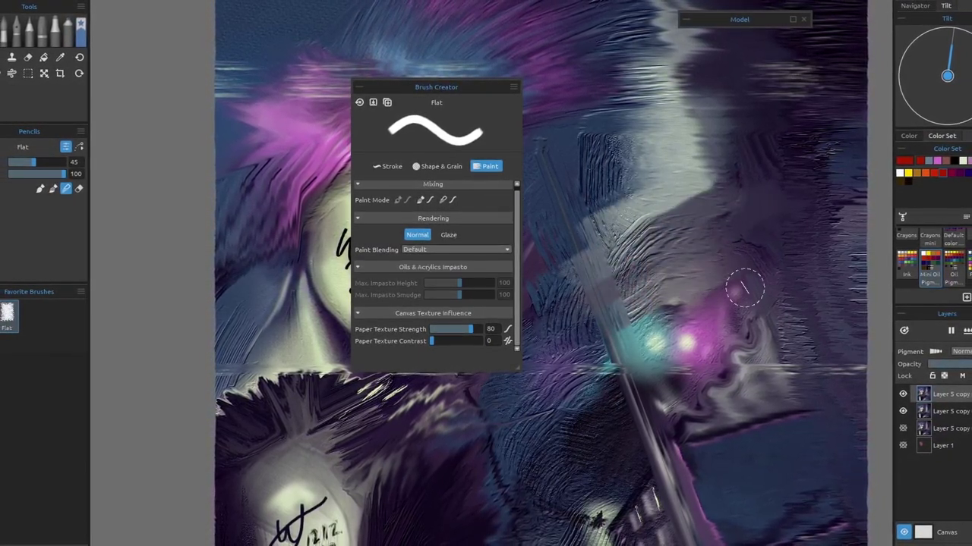
pyautogui.moveTo(705, 296); pyautogui.dragTo(651, 338)
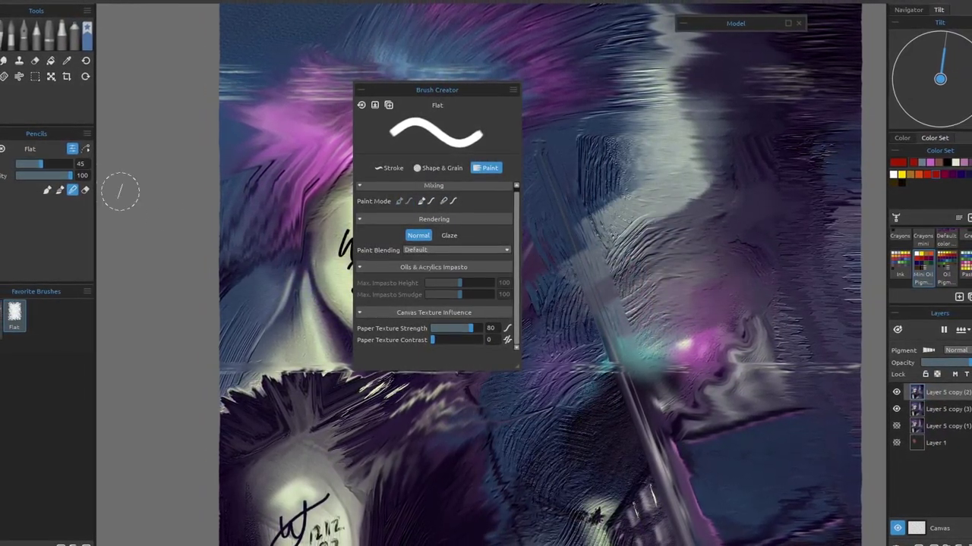
pyautogui.moveTo(672, 148)
pyautogui.mouseDown()
pyautogui.moveTo(585, 273)
pyautogui.moveTo(623, 325)
pyautogui.mouseUp()
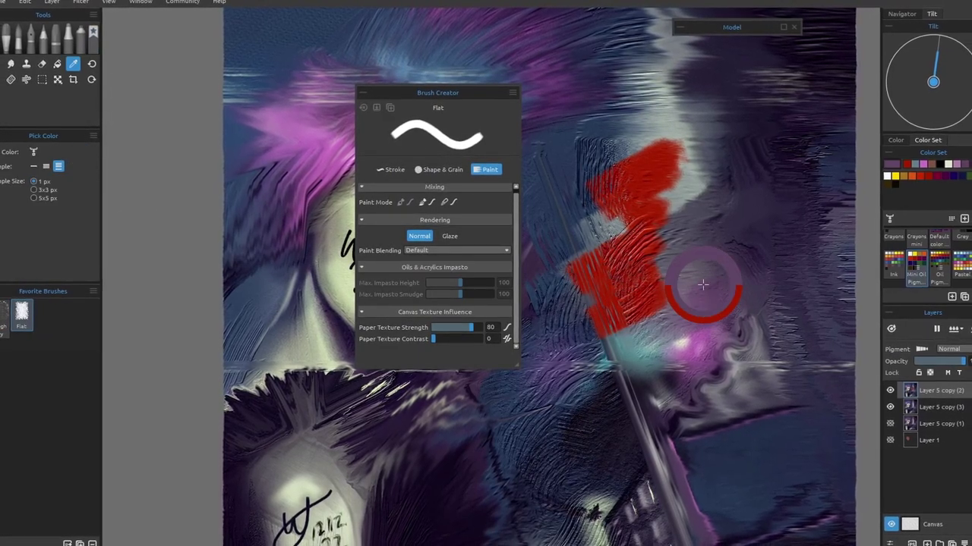
pyautogui.moveTo(596, 327)
pyautogui.mouseDown()
pyautogui.moveTo(620, 308)
pyautogui.moveTo(602, 280)
pyautogui.moveTo(626, 204)
pyautogui.moveTo(619, 217)
pyautogui.mouseUp()
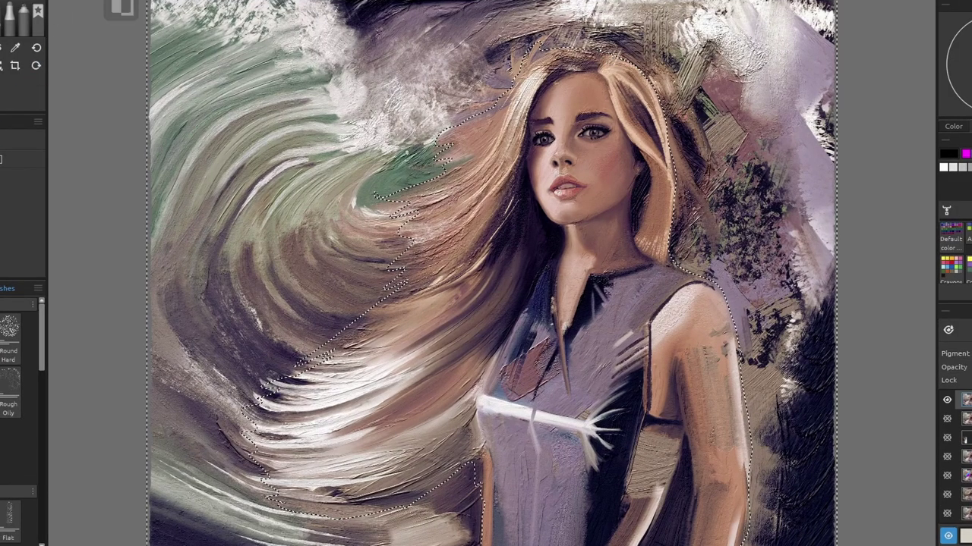
# Open Hue/Saturation/Lightness on the portrait with the color stripes, lower the saturation to -90 and adjust the limits of the Color Range
pyautogui.click(39, 111)
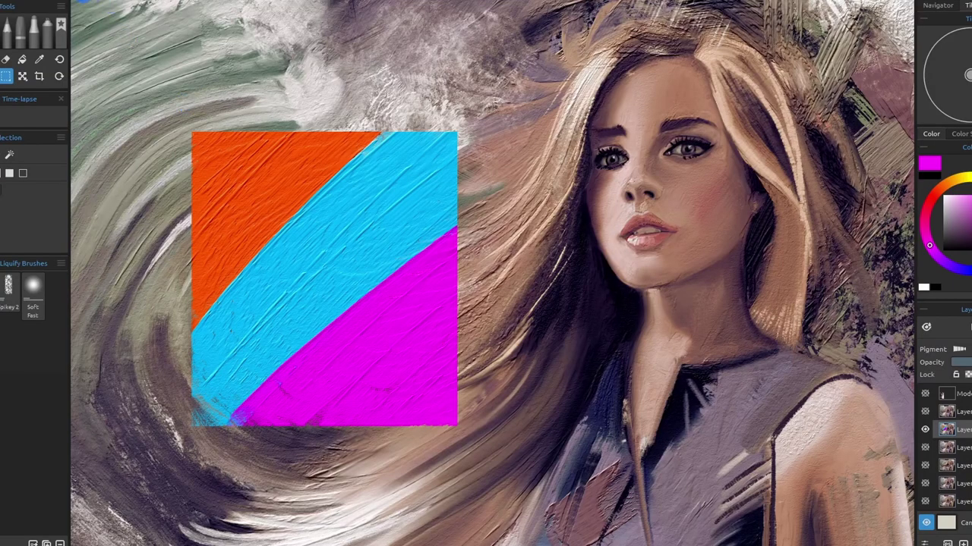
pyautogui.click(83, 1)
pyautogui.click(63, 25)
pyautogui.moveTo(522, 200); pyautogui.dragTo(368, 10)
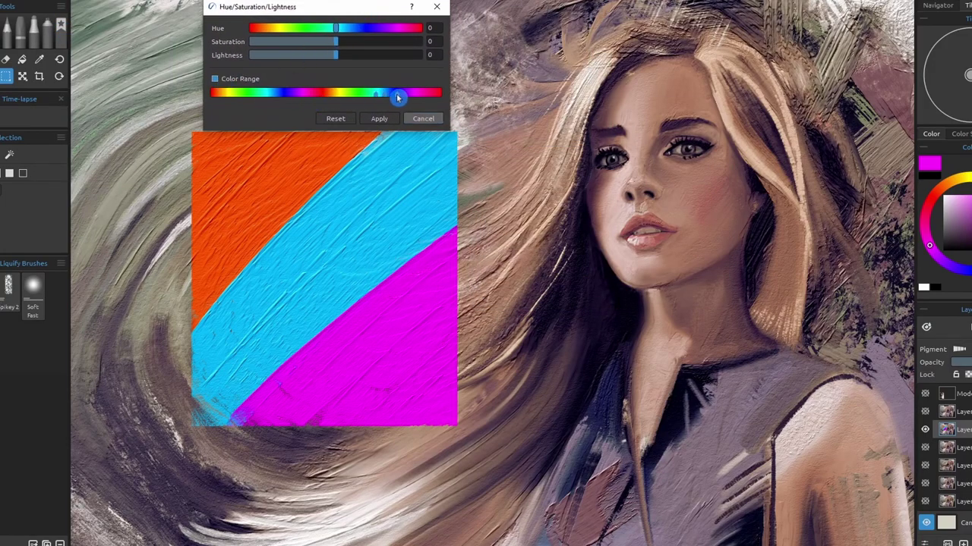
pyautogui.moveTo(335, 41); pyautogui.dragTo(251, 41)
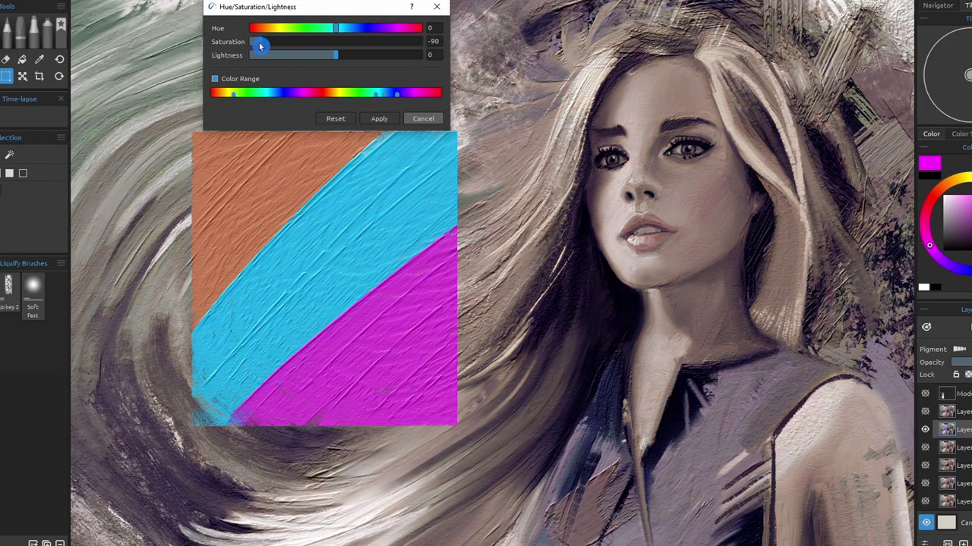
pyautogui.moveTo(233, 97); pyautogui.dragTo(324, 95)
pyautogui.moveTo(386, 97); pyautogui.dragTo(332, 98)
pyautogui.moveTo(424, 99); pyautogui.dragTo(385, 99)
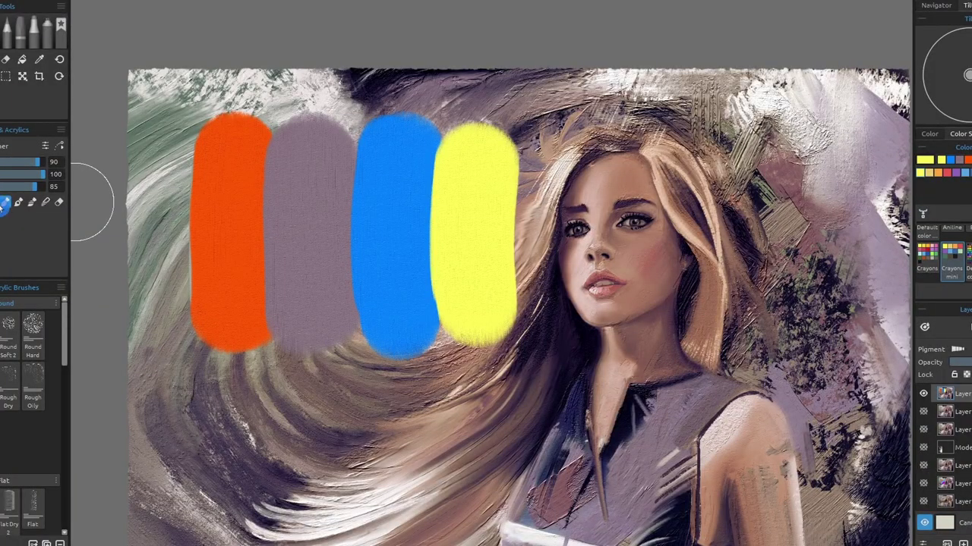
# Smear the four painted color stripes with the Flat liquify brush and with an enlarged Soft Fast liquify brush
pyautogui.click(2, 59)
pyautogui.moveTo(541, 155)
pyautogui.mouseDown()
pyautogui.moveTo(296, 167)
pyautogui.moveTo(125, 222)
pyautogui.moveTo(516, 228)
pyautogui.moveTo(182, 300)
pyautogui.moveTo(523, 326)
pyautogui.mouseUp()
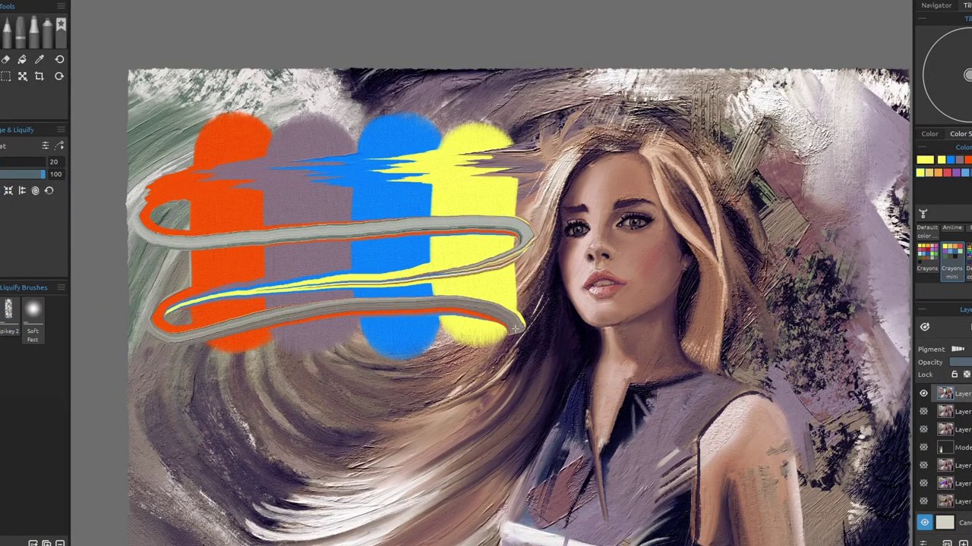
pyautogui.click(33, 319)
pyautogui.moveTo(366, 248)
pyautogui.mouseDown()
pyautogui.moveTo(133, 280)
pyautogui.moveTo(457, 410)
pyautogui.moveTo(228, 494)
pyautogui.moveTo(329, 216)
pyautogui.mouseUp()
pyautogui.press(']')
pyautogui.moveTo(337, 285)
pyautogui.mouseDown()
pyautogui.moveTo(372, 178)
pyautogui.moveTo(189, 353)
pyautogui.moveTo(493, 292)
pyautogui.moveTo(165, 220)
pyautogui.moveTo(547, 152)
pyautogui.moveTo(395, 524)
pyautogui.moveTo(189, 485)
pyautogui.moveTo(324, 385)
pyautogui.moveTo(410, 349)
pyautogui.moveTo(228, 304)
pyautogui.moveTo(227, 486)
pyautogui.moveTo(262, 273)
pyautogui.mouseUp()
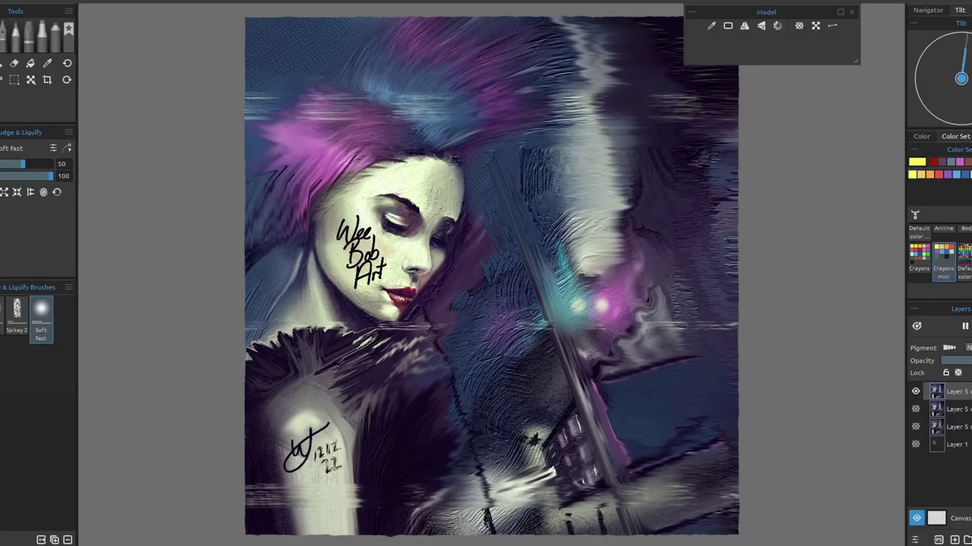
# Liquify the painting's dark side beside the pink-haired woman with swirling strokes of the Soft Fast, Spikey 2 and Flat brushes
pyautogui.moveTo(531, 228)
pyautogui.mouseDown()
pyautogui.moveTo(668, 106)
pyautogui.moveTo(433, 470)
pyautogui.moveTo(717, 123)
pyautogui.moveTo(425, 509)
pyautogui.moveTo(494, 326)
pyautogui.moveTo(725, 378)
pyautogui.mouseUp()
pyautogui.click(17, 314)
pyautogui.moveTo(497, 292)
pyautogui.mouseDown()
pyautogui.moveTo(414, 479)
pyautogui.moveTo(478, 167)
pyautogui.moveTo(683, 319)
pyautogui.moveTo(531, 501)
pyautogui.moveTo(573, 199)
pyautogui.moveTo(360, 32)
pyautogui.mouseUp()
pyautogui.click(1, 314)
pyautogui.moveTo(542, 143); pyautogui.dragTo(740, 200)
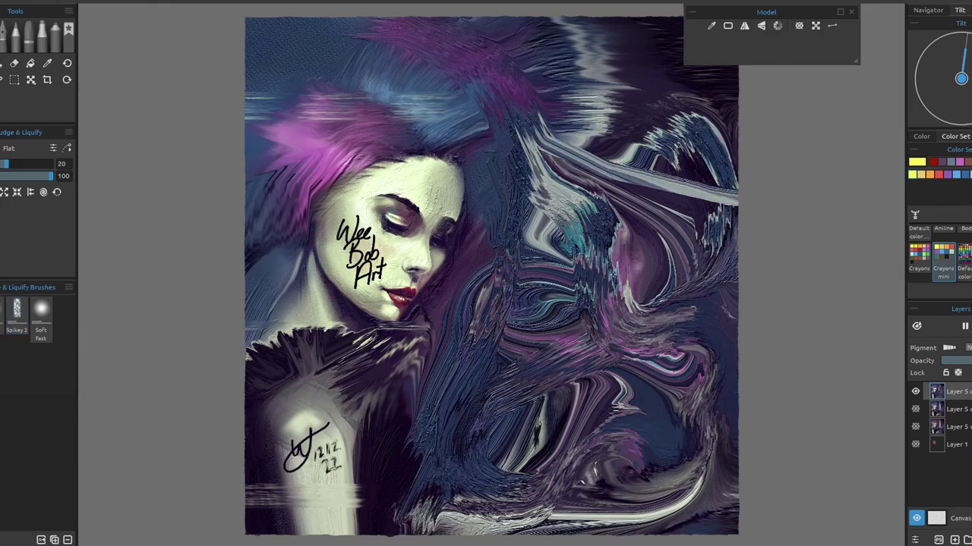
pyautogui.moveTo(497, 291); pyautogui.dragTo(834, 294)
# Switch the liquify brush to expand mode, adjust its size and enlarge the pink-haired woman's eyes and lips
pyautogui.click(4, 192)
pyautogui.click(23, 164)
pyautogui.moveTo(393, 220); pyautogui.dragTo(398, 220)
pyautogui.click(443, 232)
pyautogui.click(402, 296)
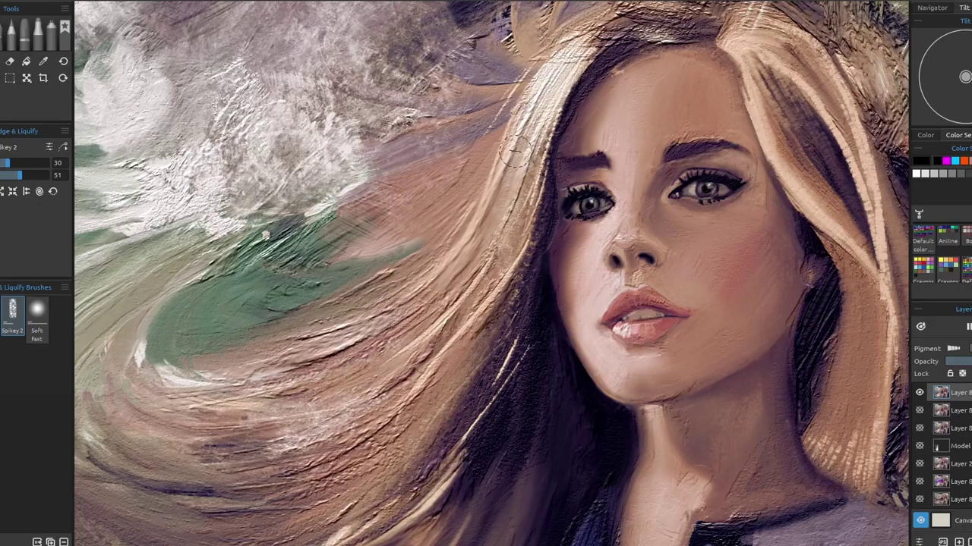
# Pull out the blonde hair strands into the background with the Spikey 2 liquify brush, reducing its size from 30 to 16 for fine strands
pyautogui.moveTo(516, 151)
pyautogui.mouseDown()
pyautogui.moveTo(501, 245)
pyautogui.moveTo(441, 303)
pyautogui.mouseUp()
pyautogui.moveTo(489, 194); pyautogui.dragTo(441, 214)
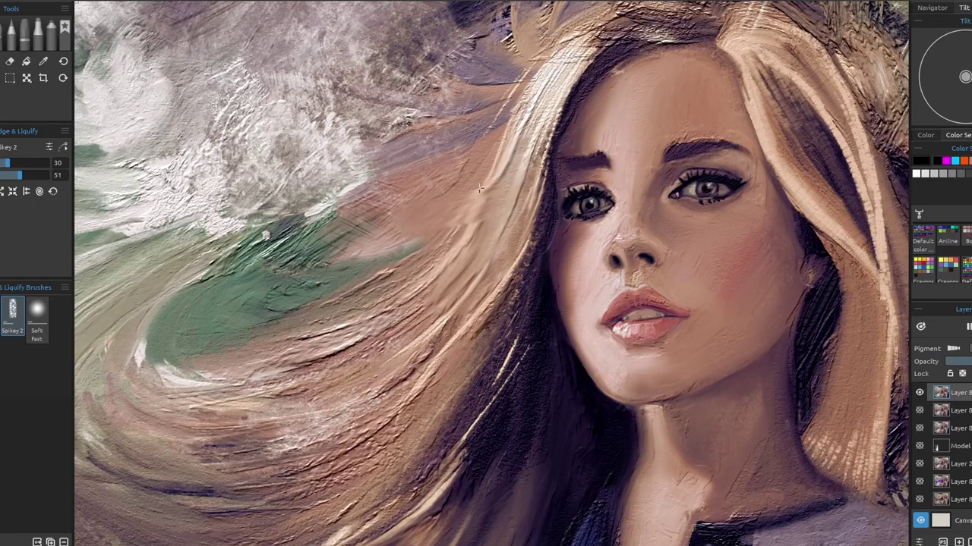
pyautogui.moveTo(502, 163); pyautogui.dragTo(459, 186)
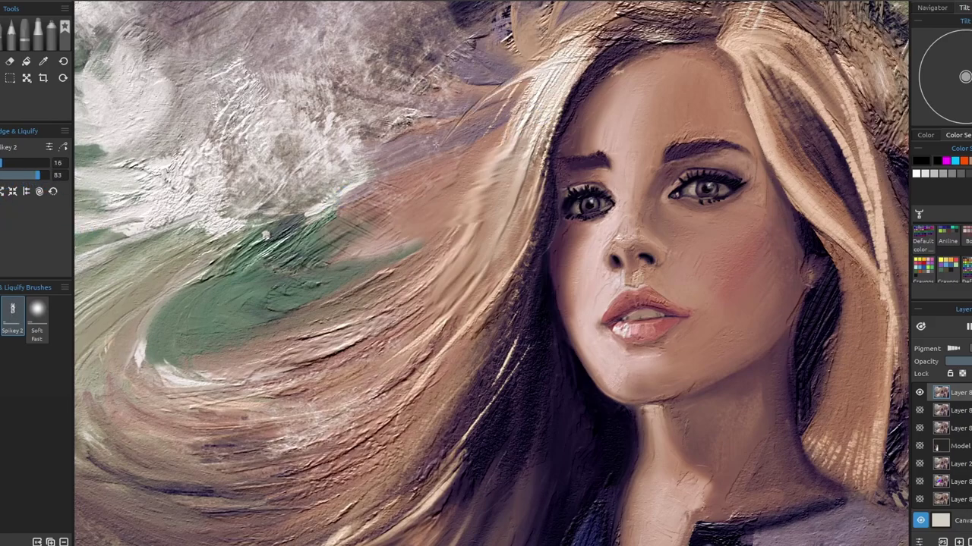
pyautogui.moveTo(540, 74)
pyautogui.mouseDown()
pyautogui.moveTo(471, 132)
pyautogui.moveTo(387, 258)
pyautogui.moveTo(151, 342)
pyautogui.moveTo(251, 121)
pyautogui.mouseUp()
pyautogui.moveTo(470, 153)
pyautogui.mouseDown()
pyautogui.moveTo(250, 341)
pyautogui.moveTo(403, 129)
pyautogui.moveTo(227, 303)
pyautogui.mouseUp()
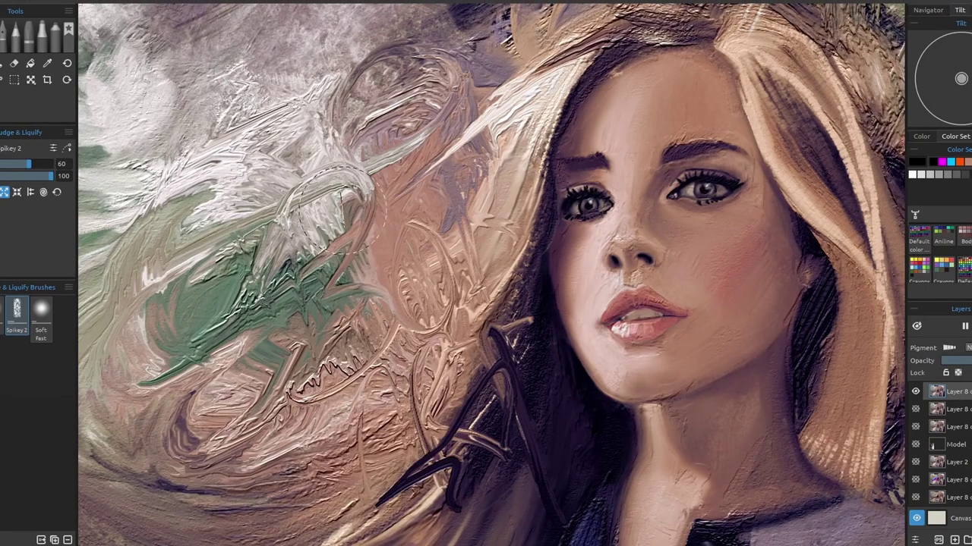
# Shift the blonde woman's face and neck sideways with vertical Spikey 2 liquify strokes at size 100, undoing the first attempt
pyautogui.click(22, 164)
pyautogui.click(10, 176)
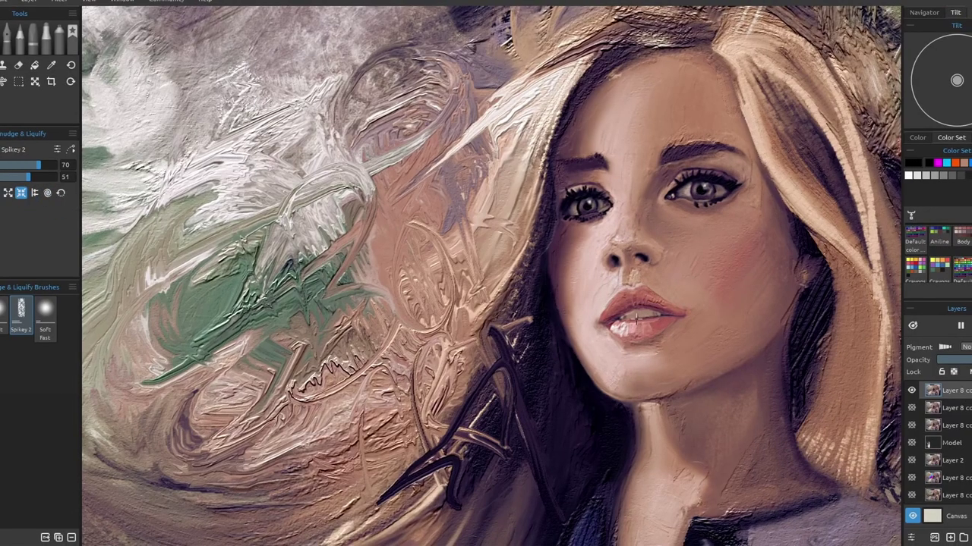
pyautogui.moveTo(588, 170); pyautogui.dragTo(587, 476)
pyautogui.hotkey('ctrl', 'z')
pyautogui.click(56, 165)
pyautogui.moveTo(600, 110); pyautogui.dragTo(599, 433)
pyautogui.moveTo(700, 110); pyautogui.dragTo(706, 476)
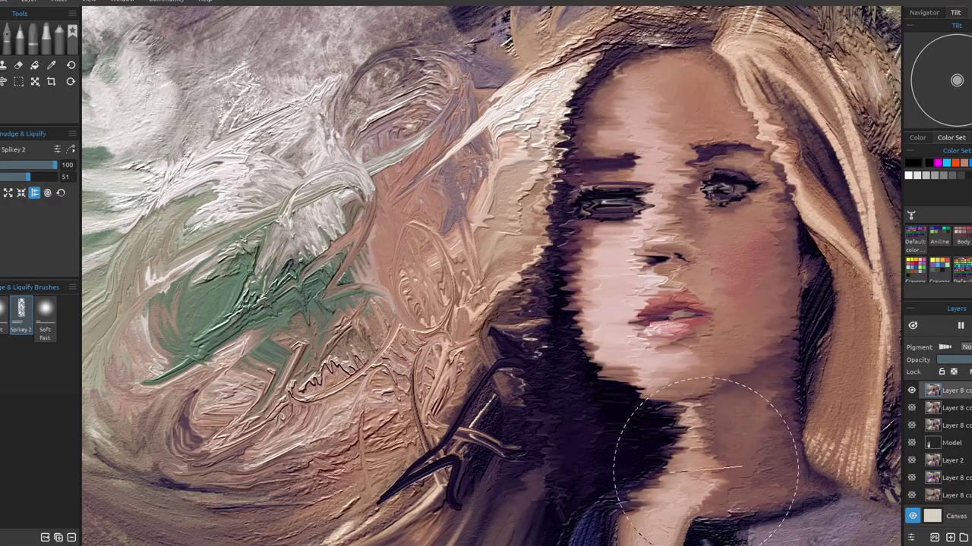
# Distort the eyes and the green background swirl with the Spikey 2 liquify brush at size 70
pyautogui.moveTo(607, 183); pyautogui.dragTo(604, 272)
pyautogui.click(39, 164)
pyautogui.moveTo(266, 287)
pyautogui.mouseDown()
pyautogui.moveTo(311, 266)
pyautogui.moveTo(289, 258)
pyautogui.moveTo(220, 323)
pyautogui.moveTo(364, 296)
pyautogui.moveTo(334, 228)
pyautogui.moveTo(353, 202)
pyautogui.moveTo(391, 251)
pyautogui.moveTo(361, 251)
pyautogui.mouseUp()
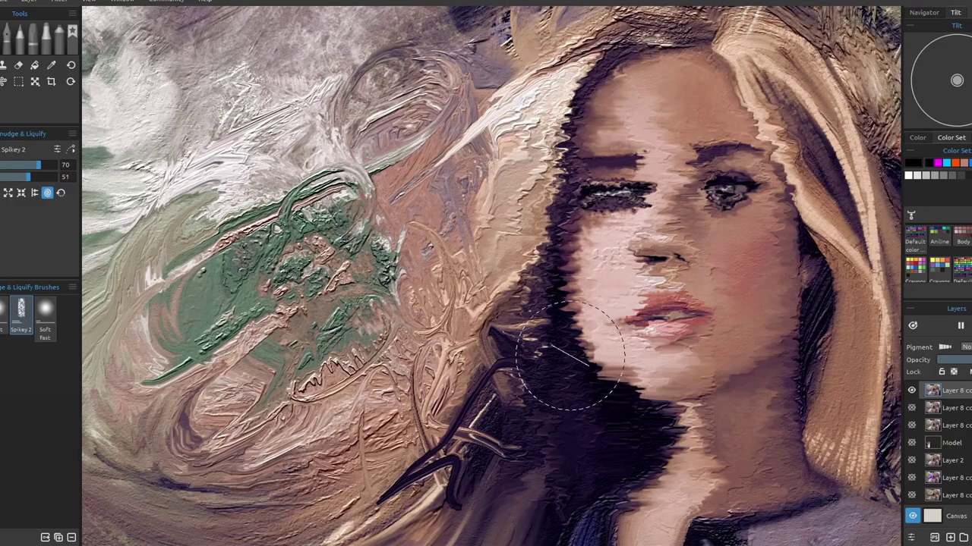
# Restore the face, the hair beside it and the green area using the reconstruct liquify mode with both brush settings at 100
pyautogui.moveTo(38, 164); pyautogui.dragTo(89, 182)
pyautogui.moveTo(250, 281)
pyautogui.mouseDown()
pyautogui.moveTo(341, 243)
pyautogui.moveTo(251, 235)
pyautogui.moveTo(326, 341)
pyautogui.mouseUp()
pyautogui.moveTo(687, 206)
pyautogui.mouseDown()
pyautogui.moveTo(644, 226)
pyautogui.moveTo(597, 204)
pyautogui.moveTo(624, 187)
pyautogui.moveTo(621, 235)
pyautogui.moveTo(669, 355)
pyautogui.moveTo(631, 355)
pyautogui.moveTo(634, 424)
pyautogui.moveTo(678, 314)
pyautogui.moveTo(572, 269)
pyautogui.moveTo(586, 420)
pyautogui.moveTo(504, 199)
pyautogui.moveTo(585, 173)
pyautogui.moveTo(567, 228)
pyautogui.moveTo(620, 189)
pyautogui.moveTo(569, 222)
pyautogui.moveTo(711, 196)
pyautogui.moveTo(769, 259)
pyautogui.moveTo(717, 186)
pyautogui.moveTo(786, 169)
pyautogui.moveTo(753, 189)
pyautogui.moveTo(744, 427)
pyautogui.moveTo(689, 185)
pyautogui.moveTo(658, 200)
pyautogui.moveTo(688, 126)
pyautogui.moveTo(691, 186)
pyautogui.mouseUp()
pyautogui.moveTo(474, 383)
pyautogui.mouseDown()
pyautogui.moveTo(359, 310)
pyautogui.moveTo(638, 177)
pyautogui.moveTo(701, 339)
pyautogui.moveTo(680, 367)
pyautogui.moveTo(542, 228)
pyautogui.moveTo(565, 377)
pyautogui.mouseUp()
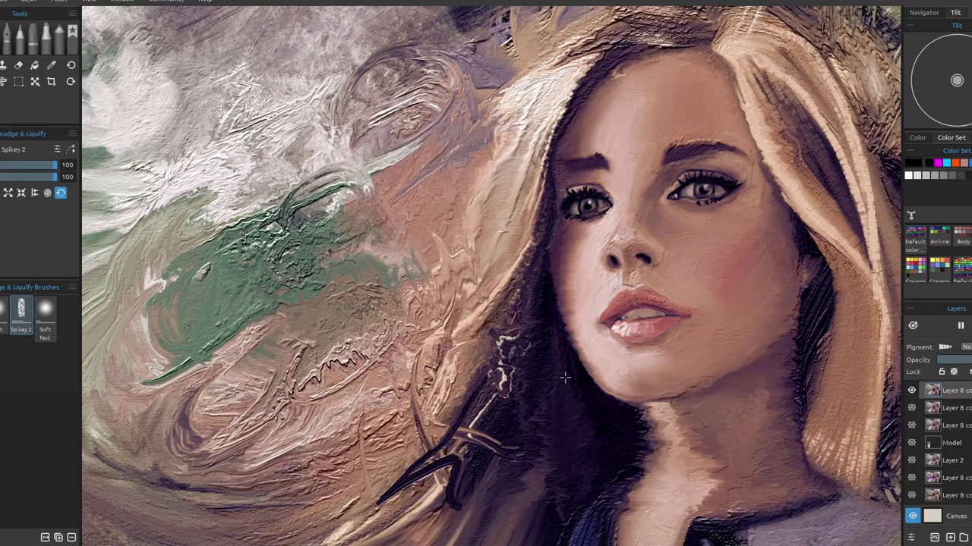
pyautogui.moveTo(542, 272)
pyautogui.mouseDown()
pyautogui.moveTo(587, 343)
pyautogui.moveTo(578, 374)
pyautogui.mouseUp()
pyautogui.moveTo(695, 312)
pyautogui.mouseDown()
pyautogui.moveTo(711, 415)
pyautogui.moveTo(682, 441)
pyautogui.moveTo(768, 415)
pyautogui.moveTo(727, 465)
pyautogui.moveTo(670, 418)
pyautogui.mouseUp()
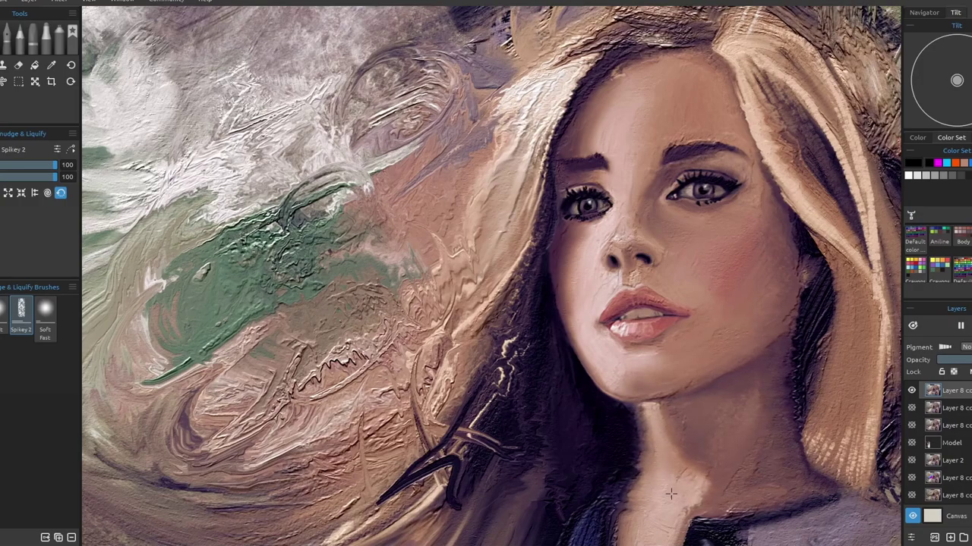
# Undo the last liquify strokes on the portrait
pyautogui.hotkey('ctrl', 'z')
pyautogui.hotkey('ctrl', 'z')
pyautogui.hotkey('ctrl', 'z')
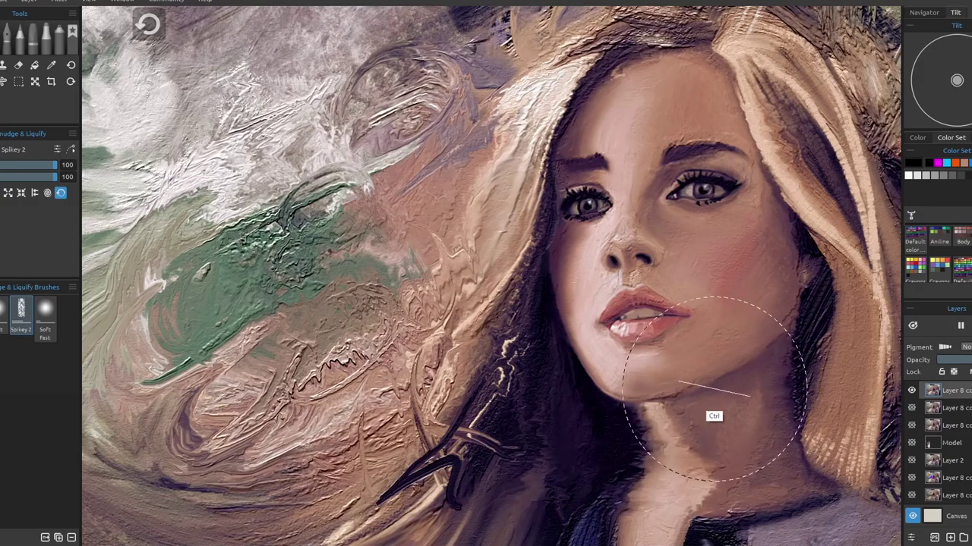
pyautogui.hotkey('ctrl', 'z')
pyautogui.hotkey('ctrl', 'z')
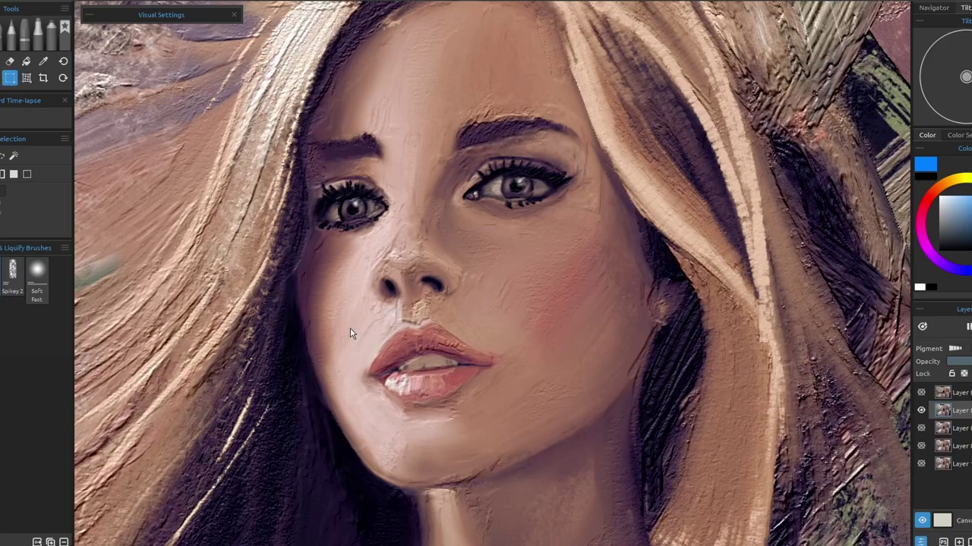
# Warp the selected lips with a mesh of 3 divisions, moving its points at the mouth corners, and apply the warp
pyautogui.click(28, 78)
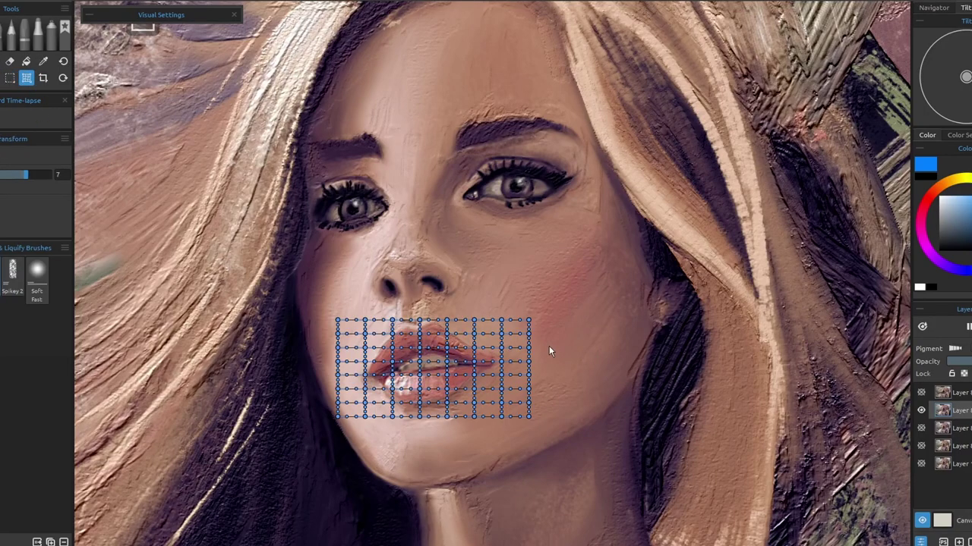
pyautogui.click(2, 174)
pyautogui.moveTo(21, 228); pyautogui.dragTo(71, 278)
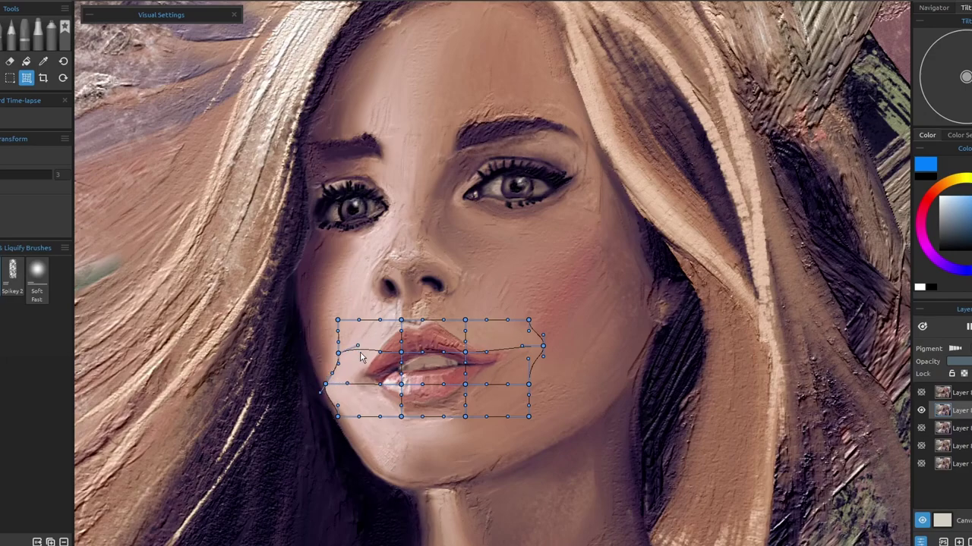
pyautogui.moveTo(325, 384); pyautogui.dragTo(339, 383)
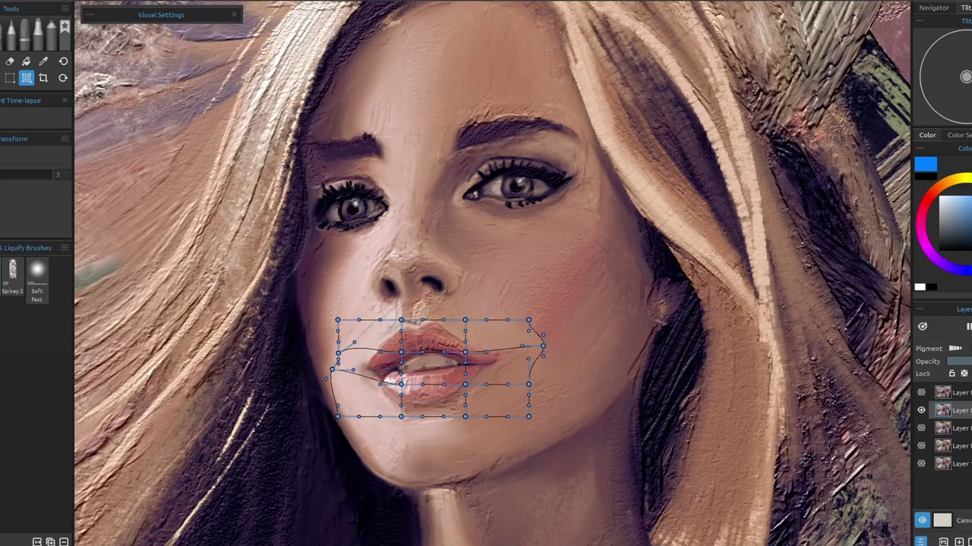
pyautogui.press('Return')
# Switch to the oil blending brush, toggle the visibility of the top and third layers, and select the third layer
pyautogui.click(38, 36)
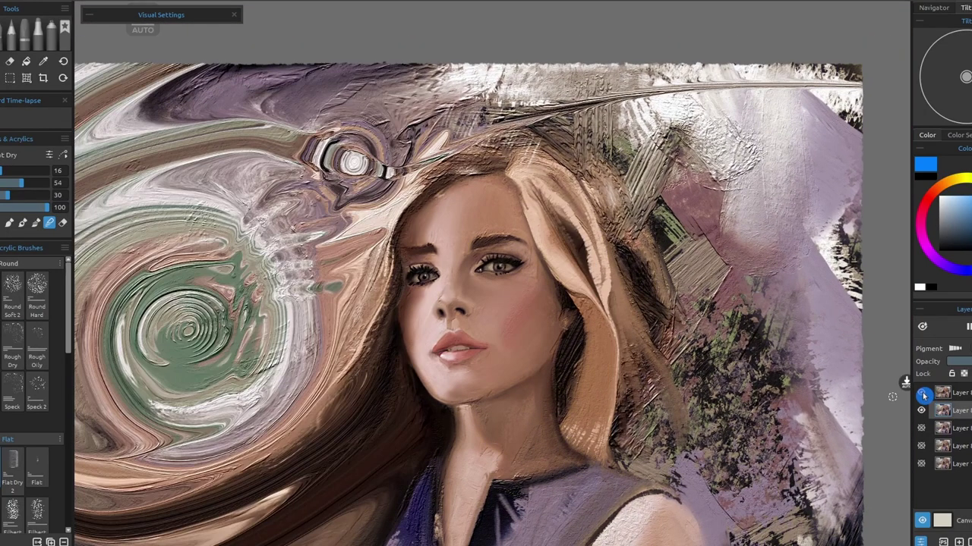
pyautogui.click(920, 392)
pyautogui.click(921, 428)
pyautogui.click(953, 430)
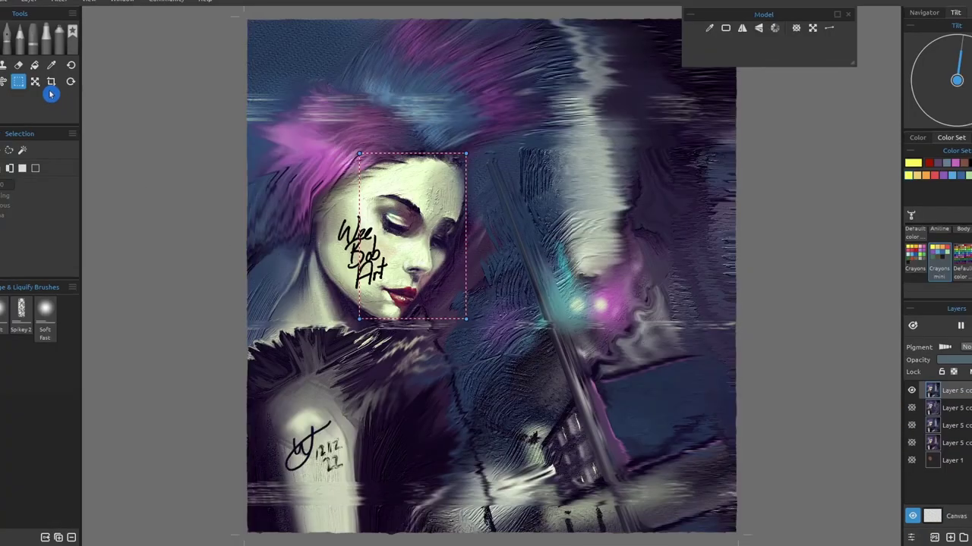
# Enlarge the selected face area to about 14.3 × 22.1 cm with Fractal interpolation, apply the transform, and inspect the eye up close
pyautogui.click(35, 82)
pyautogui.click(72, 198)
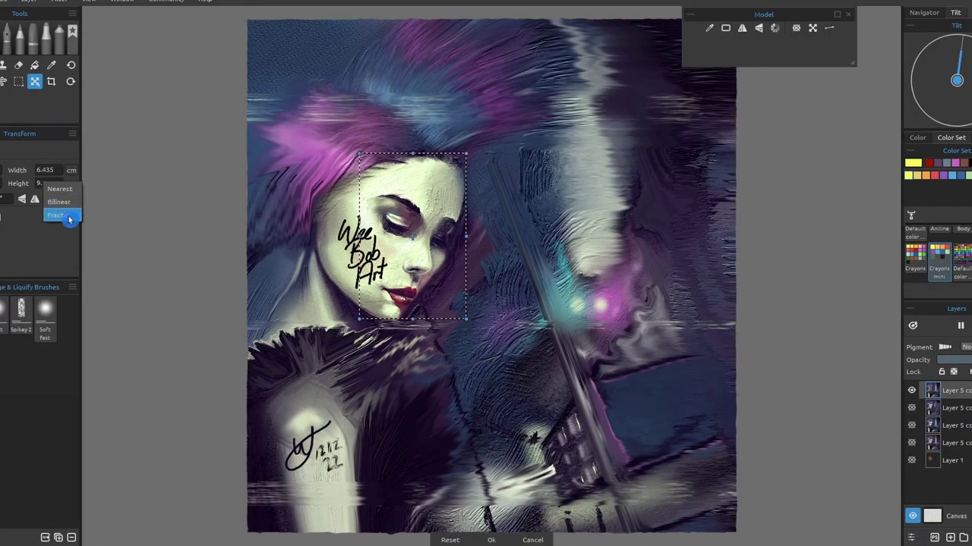
pyautogui.click(56, 215)
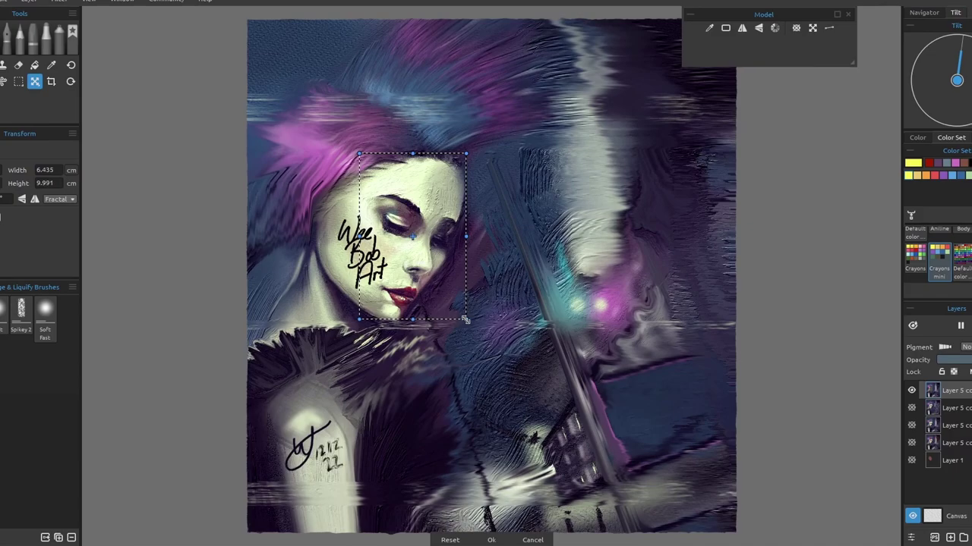
pyautogui.moveTo(466, 320); pyautogui.dragTo(607, 483)
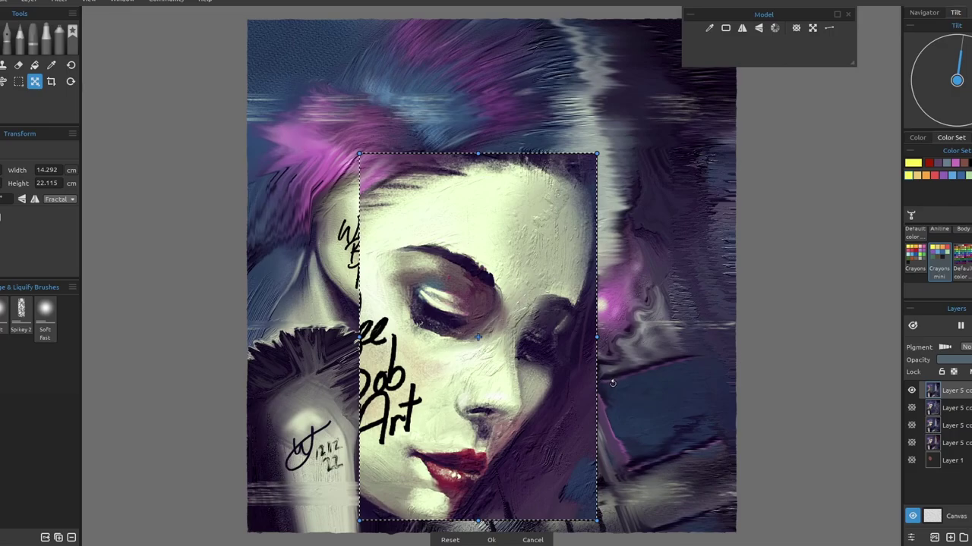
pyautogui.press('Return')
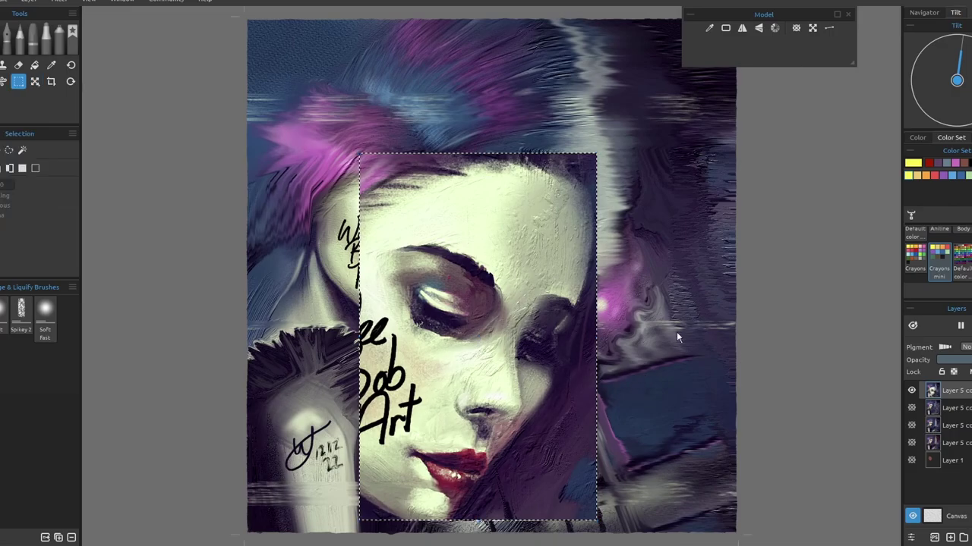
pyautogui.scroll(1, 440, 370)
pyautogui.scroll(5, 440, 369)
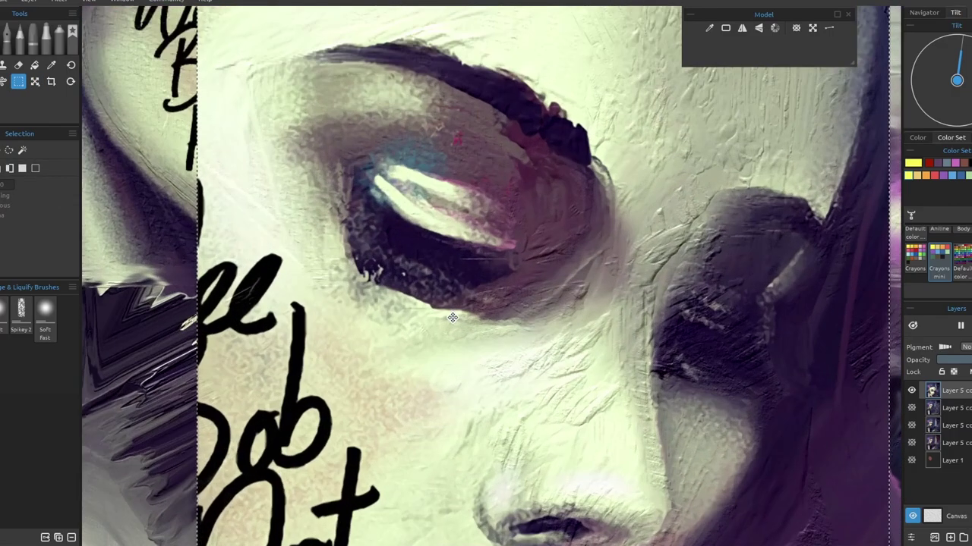
pyautogui.scroll(-6, 471, 274)
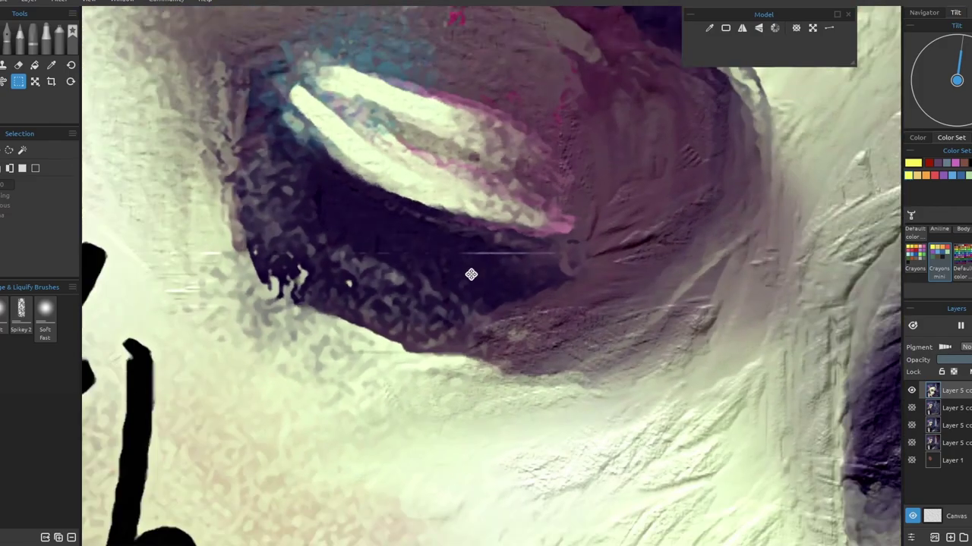
pyautogui.scroll(-2, 471, 274)
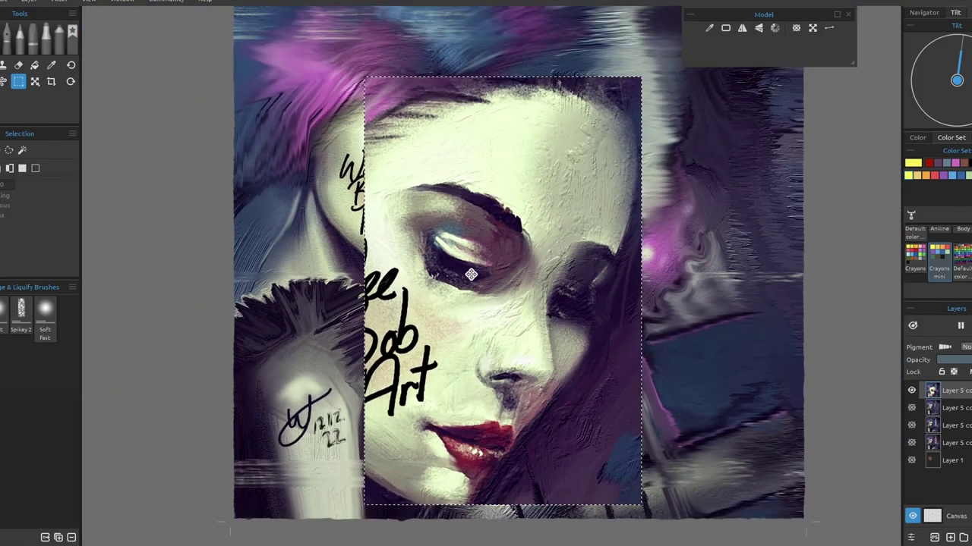
# Try moving the enlarged face selection sideways, undo the move, and shift the selection with the Transform tool
pyautogui.moveTo(483, 288)
pyautogui.mouseDown()
pyautogui.moveTo(605, 284)
pyautogui.moveTo(684, 294)
pyautogui.mouseUp()
pyautogui.hotkey('ctrl', 'z')
pyautogui.click(38, 82)
pyautogui.moveTo(398, 206); pyautogui.dragTo(564, 203)
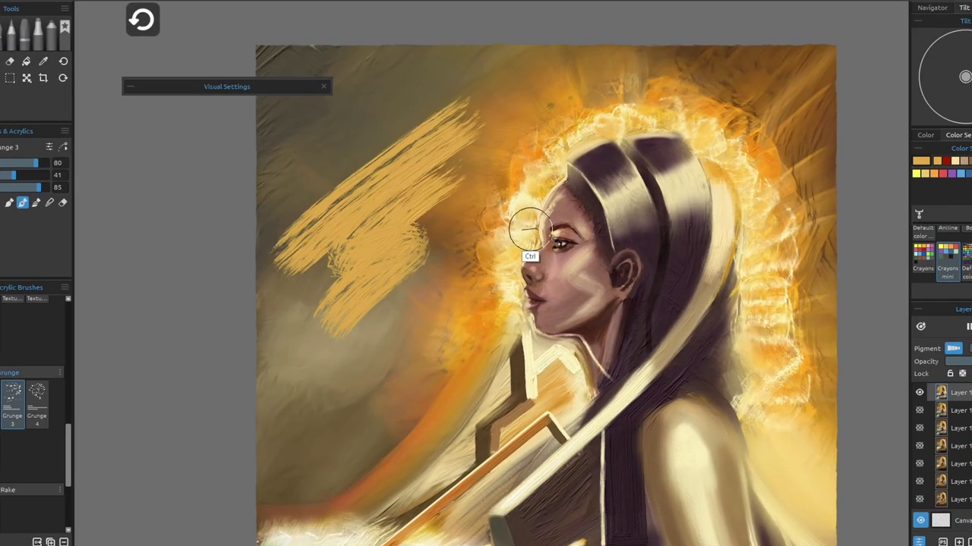
# Undo the ochre test strokes and add the Length slider to the oil brush properties
pyautogui.hotkey('ctrl', 'z')
pyautogui.hotkey('ctrl', 'z')
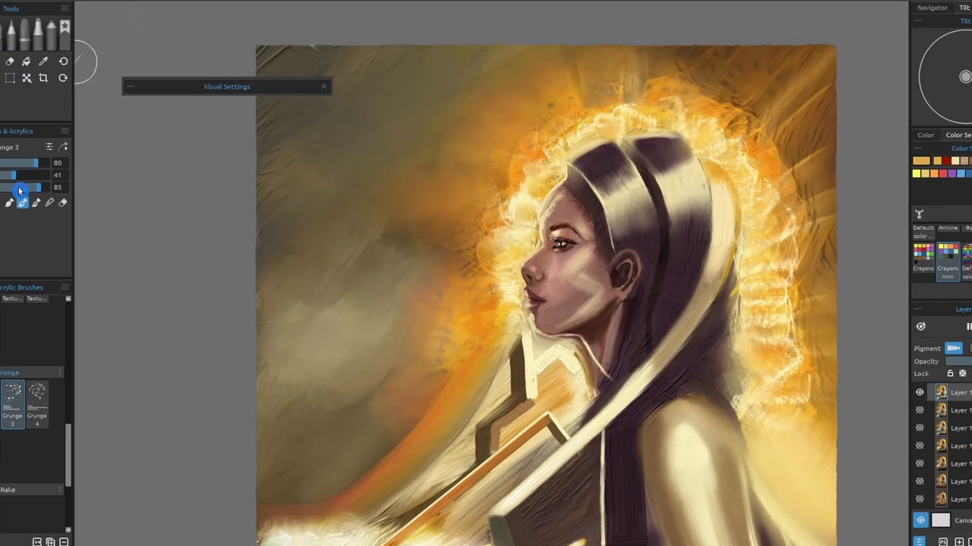
pyautogui.click(64, 132)
pyautogui.moveTo(114, 185)
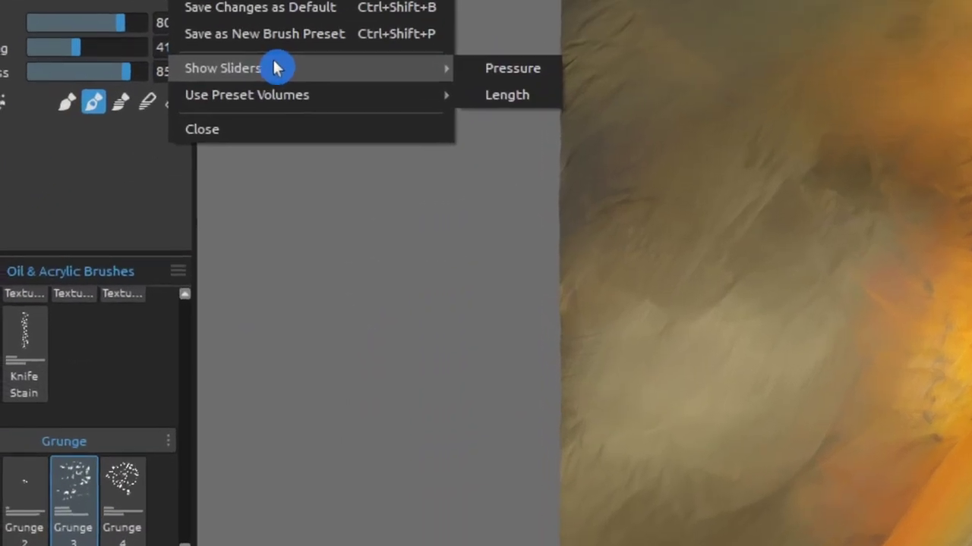
pyautogui.click(523, 98)
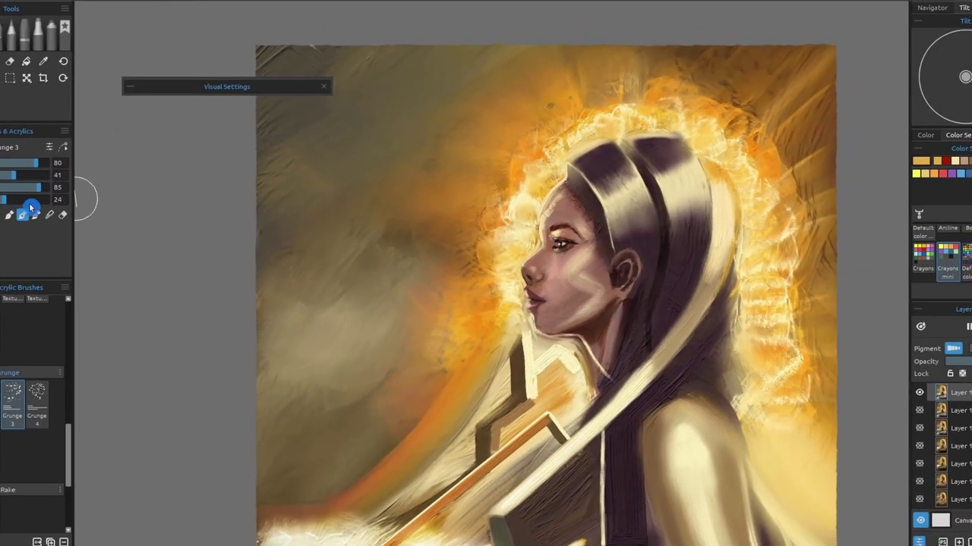
# Test the Grunge 3 oil brush at length 24 with broad ochre strokes across the dark background beside the face
pyautogui.moveTo(274, 311); pyautogui.dragTo(385, 218)
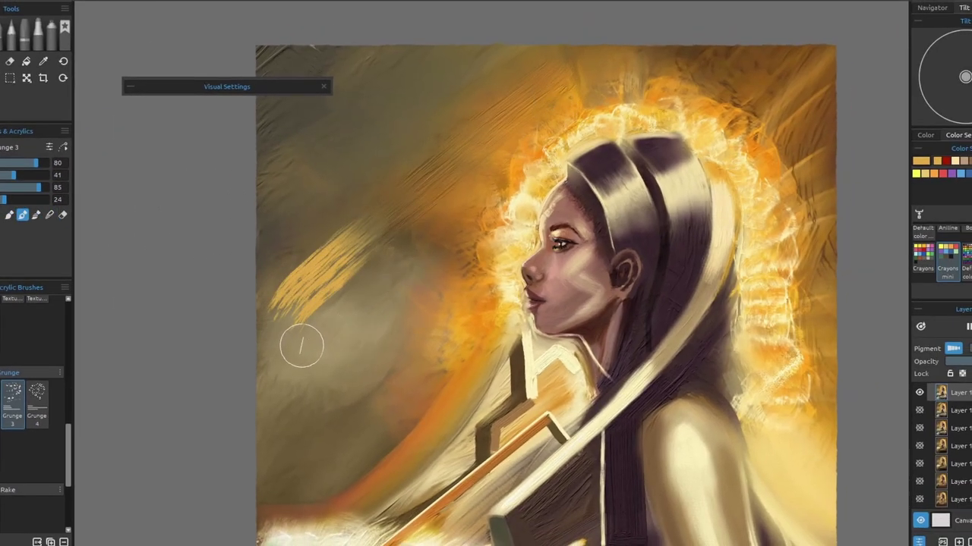
pyautogui.moveTo(299, 348); pyautogui.dragTo(398, 241)
pyautogui.moveTo(340, 354); pyautogui.dragTo(363, 213)
pyautogui.moveTo(338, 154)
pyautogui.mouseDown()
pyautogui.moveTo(396, 210)
pyautogui.moveTo(430, 203)
pyautogui.moveTo(394, 256)
pyautogui.moveTo(411, 182)
pyautogui.moveTo(472, 142)
pyautogui.moveTo(345, 448)
pyautogui.moveTo(394, 397)
pyautogui.moveTo(309, 405)
pyautogui.mouseUp()
# Undo all the ochre test strokes, including a short one tried near the glow above the head
pyautogui.hotkey('ctrl', 'z')
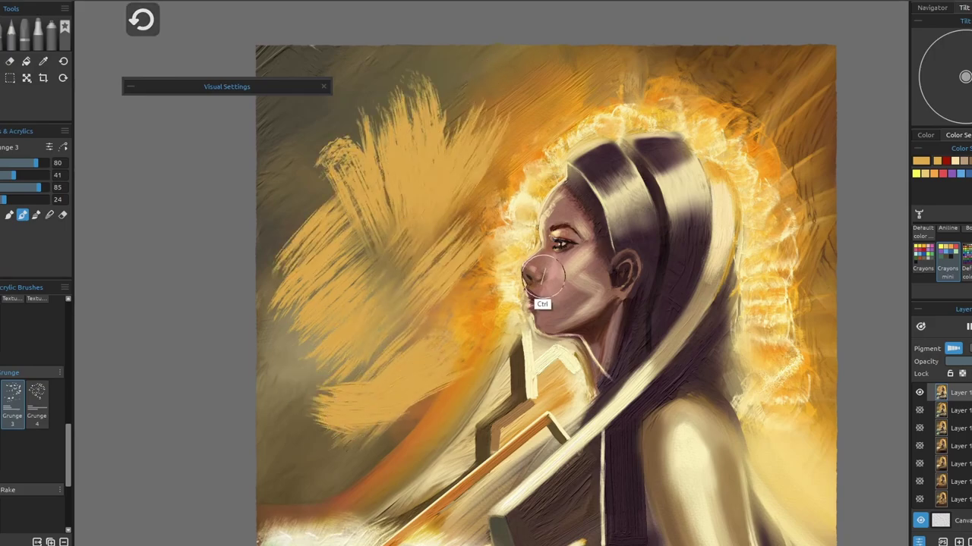
pyautogui.hotkey('ctrl', 'z')
pyautogui.hotkey('ctrl', 'z')
pyautogui.hotkey('ctrl', 'z')
pyautogui.hotkey('ctrl', 'z')
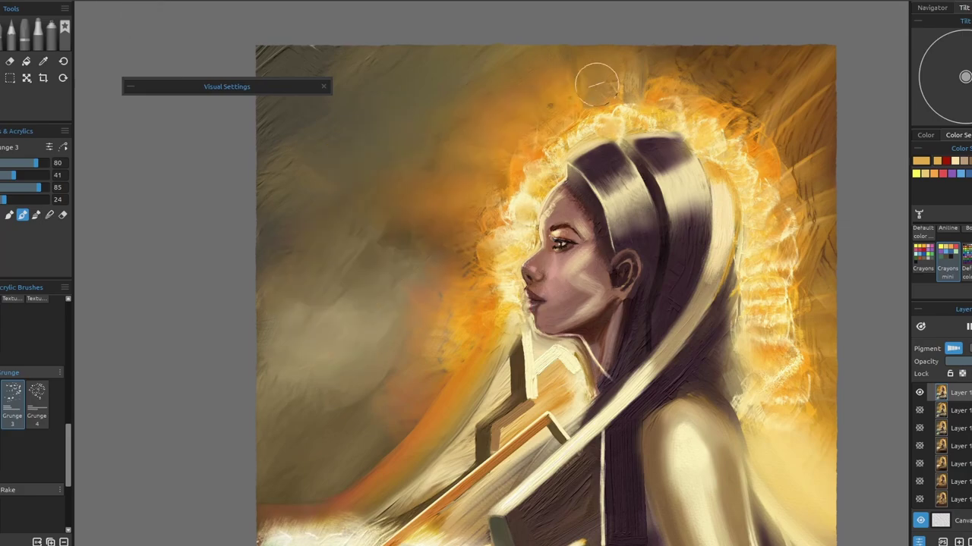
pyautogui.moveTo(600, 96); pyautogui.dragTo(494, 108)
pyautogui.hotkey('ctrl', 'z')
# Paint separate diagonal ochre strokes over the dark background beside the face with brush length 24
pyautogui.moveTo(293, 271); pyautogui.dragTo(473, 126)
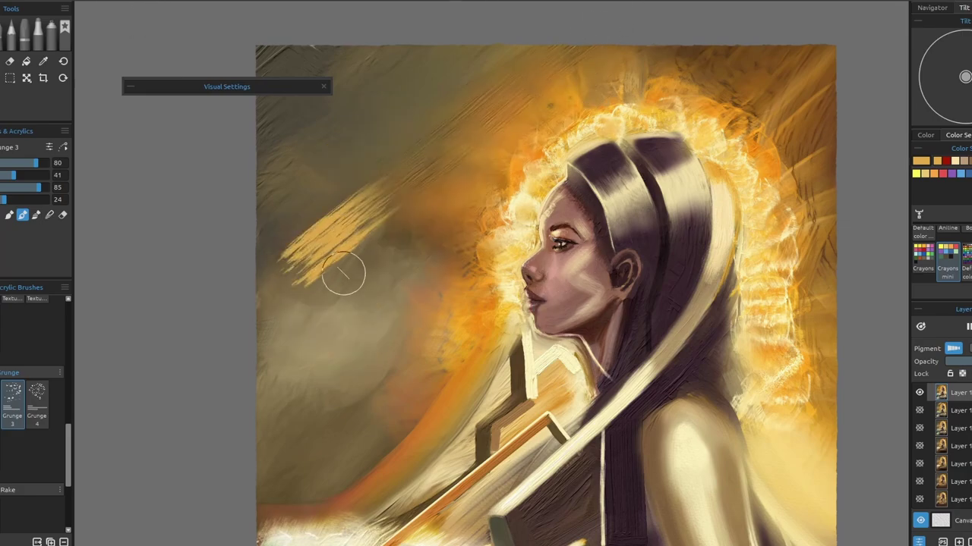
pyautogui.moveTo(373, 324); pyautogui.dragTo(474, 223)
pyautogui.moveTo(287, 391)
pyautogui.mouseDown()
pyautogui.moveTo(357, 322)
pyautogui.moveTo(380, 264)
pyautogui.mouseUp()
# Sample orange from the glow and a skin tone from the cheek, and paint short background strokes, reducing the brush length to 9
pyautogui.keyDown('alt'); pyautogui.click(488, 282); pyautogui.keyUp('alt')
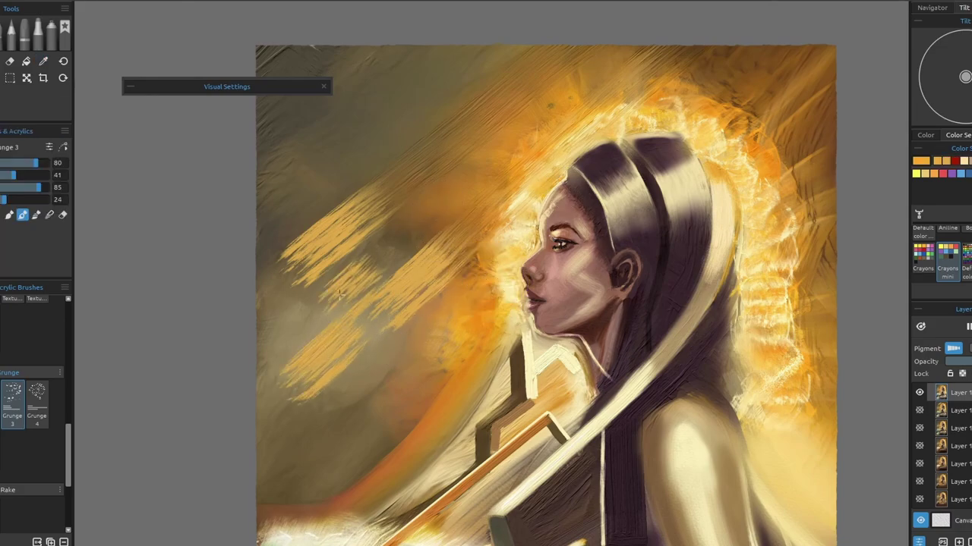
pyautogui.moveTo(337, 293); pyautogui.dragTo(408, 232)
pyautogui.moveTo(315, 195); pyautogui.dragTo(403, 124)
pyautogui.moveTo(365, 188); pyautogui.dragTo(435, 122)
pyautogui.moveTo(310, 192)
pyautogui.mouseDown()
pyautogui.moveTo(428, 248)
pyautogui.moveTo(476, 165)
pyautogui.moveTo(405, 339)
pyautogui.moveTo(383, 346)
pyautogui.moveTo(378, 398)
pyautogui.moveTo(334, 442)
pyautogui.moveTo(364, 394)
pyautogui.mouseUp()
pyautogui.moveTo(313, 315)
pyautogui.mouseDown()
pyautogui.moveTo(512, 31)
pyautogui.moveTo(393, 149)
pyautogui.moveTo(536, 74)
pyautogui.mouseUp()
pyautogui.moveTo(486, 129); pyautogui.dragTo(562, 61)
pyautogui.moveTo(452, 156)
pyautogui.mouseDown()
pyautogui.moveTo(543, 95)
pyautogui.moveTo(493, 118)
pyautogui.mouseUp()
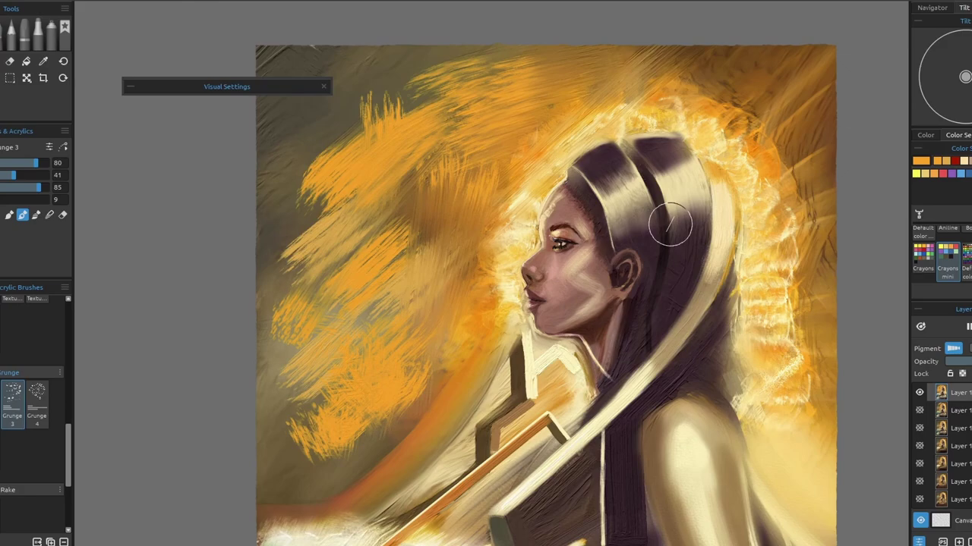
pyautogui.keyDown('alt'); pyautogui.click(586, 278); pyautogui.keyUp('alt')
pyautogui.moveTo(460, 253)
pyautogui.mouseDown()
pyautogui.moveTo(397, 249)
pyautogui.moveTo(410, 425)
pyautogui.mouseUp()
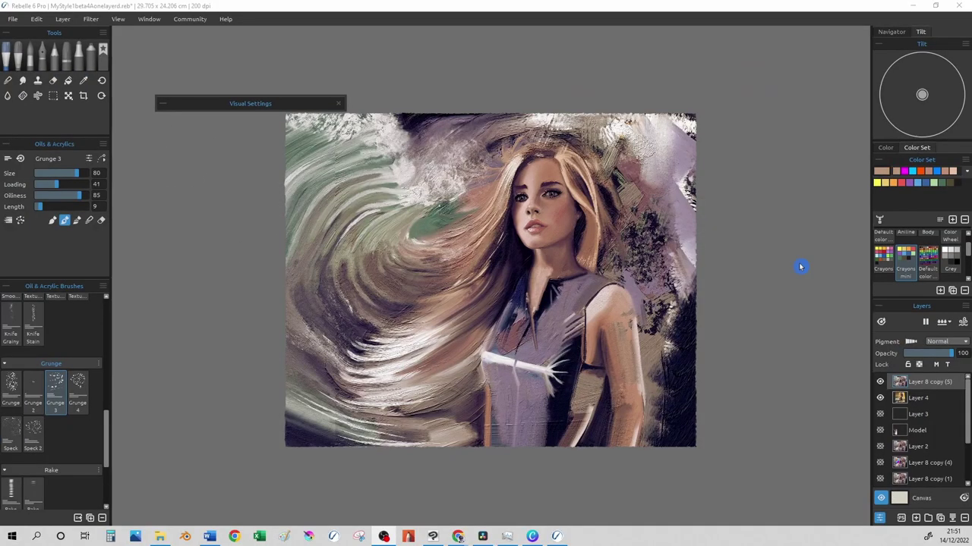
# Switch to full-screen view and add a layer mask to the layer Layer 8 copy (5)
pyautogui.scroll(3, 665, 261)
pyautogui.click(117, 19)
pyautogui.click(152, 155)
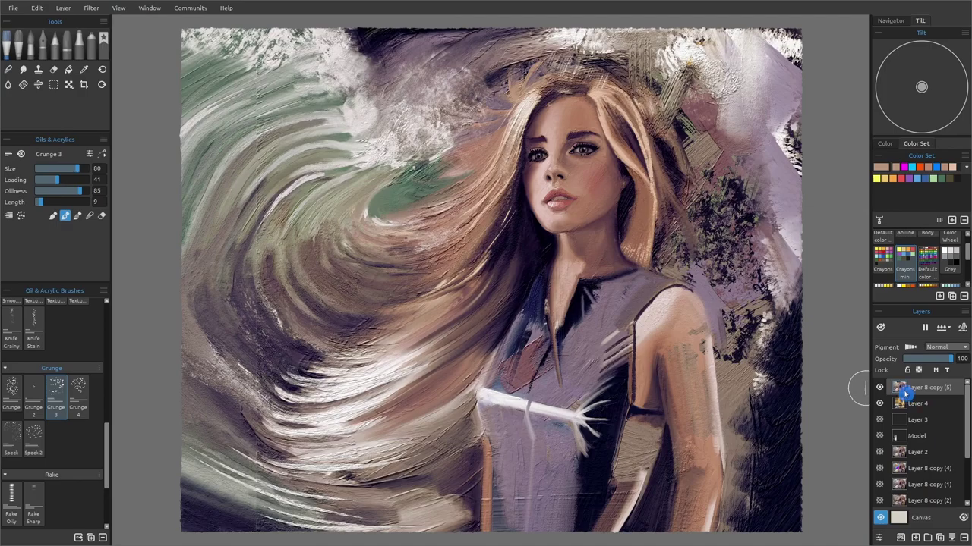
pyautogui.rightClick(928, 393)
pyautogui.click(939, 427)
pyautogui.moveTo(930, 390); pyautogui.dragTo(918, 388)
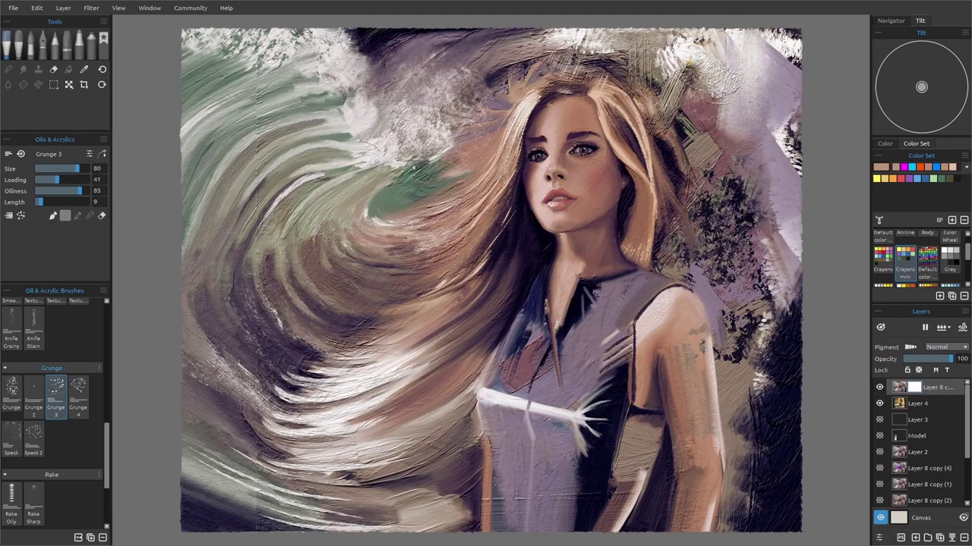
# Set the Grunge 3 brush to black from the Grey color set in paint mode, with size 100 and length 100
pyautogui.click(950, 255)
pyautogui.press(']')
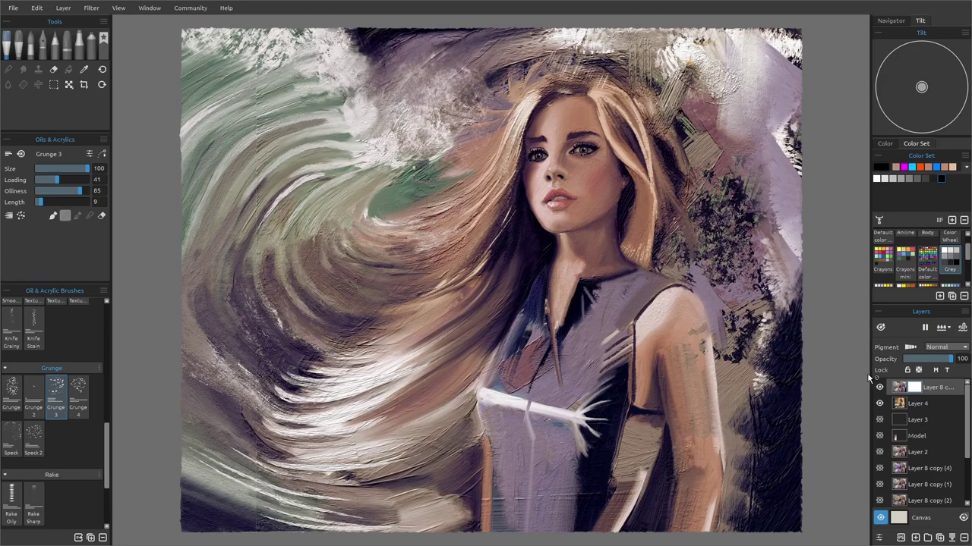
pyautogui.click(899, 387)
pyautogui.moveTo(725, 325); pyautogui.dragTo(622, 409)
pyautogui.hotkey('ctrl', 'z')
pyautogui.moveTo(48, 203); pyautogui.dragTo(88, 203)
pyautogui.click(53, 216)
pyautogui.click(920, 369)
# Paint black strokes on the layer mask over the waves and the background behind the woman's shoulder to reveal Layer 4
pyautogui.moveTo(471, 139); pyautogui.dragTo(368, 215)
pyautogui.moveTo(416, 106); pyautogui.dragTo(285, 207)
pyautogui.moveTo(434, 248); pyautogui.dragTo(320, 321)
pyautogui.moveTo(433, 395); pyautogui.dragTo(296, 436)
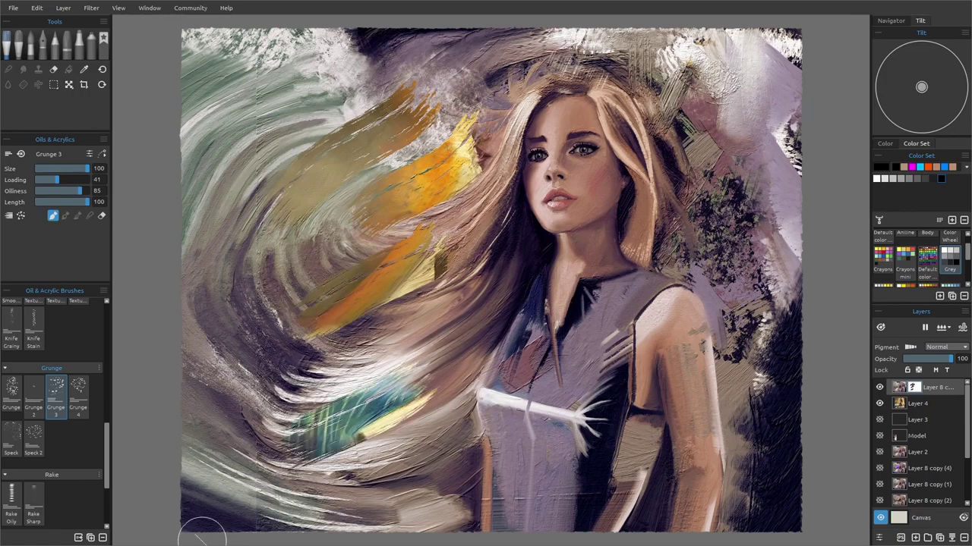
pyautogui.moveTo(645, 76)
pyautogui.mouseDown()
pyautogui.moveTo(776, 366)
pyautogui.moveTo(776, 453)
pyautogui.mouseUp()
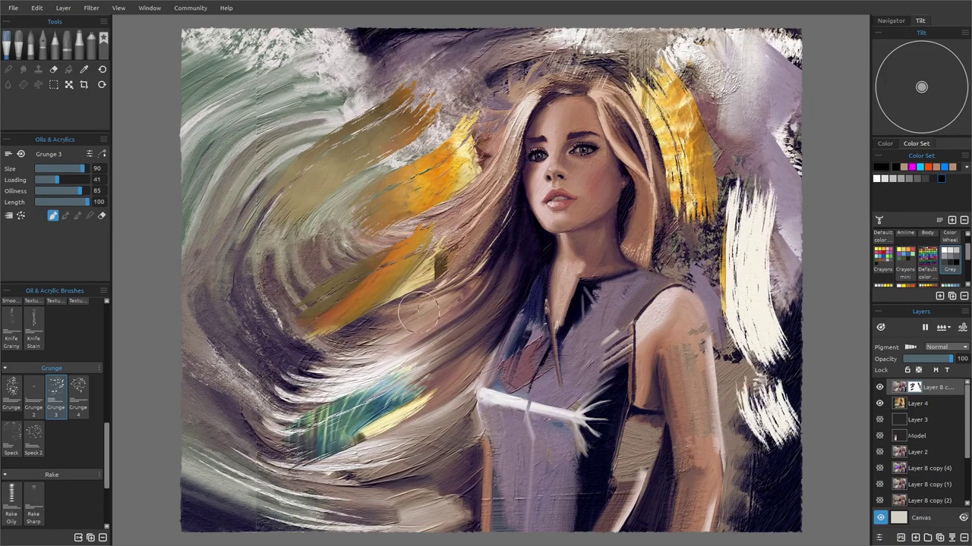
# Mask the area along the woman's flowing hair to reveal the underlying profile face, undoing strokes that cover the main face
pyautogui.moveTo(435, 341); pyautogui.dragTo(346, 416)
pyautogui.press('[')
pyautogui.moveTo(487, 265); pyautogui.dragTo(443, 342)
pyautogui.moveTo(507, 238); pyautogui.dragTo(470, 312)
pyautogui.moveTo(576, 131); pyautogui.dragTo(555, 291)
pyautogui.hotkey('ctrl', 'z')
pyautogui.moveTo(668, 150); pyautogui.dragTo(645, 264)
pyautogui.hotkey('ctrl', 'z')
pyautogui.moveTo(613, 106); pyautogui.dragTo(562, 249)
pyautogui.moveTo(588, 107)
pyautogui.mouseDown()
pyautogui.moveTo(539, 205)
pyautogui.moveTo(475, 125)
pyautogui.mouseUp()
pyautogui.hotkey('ctrl', 'z')
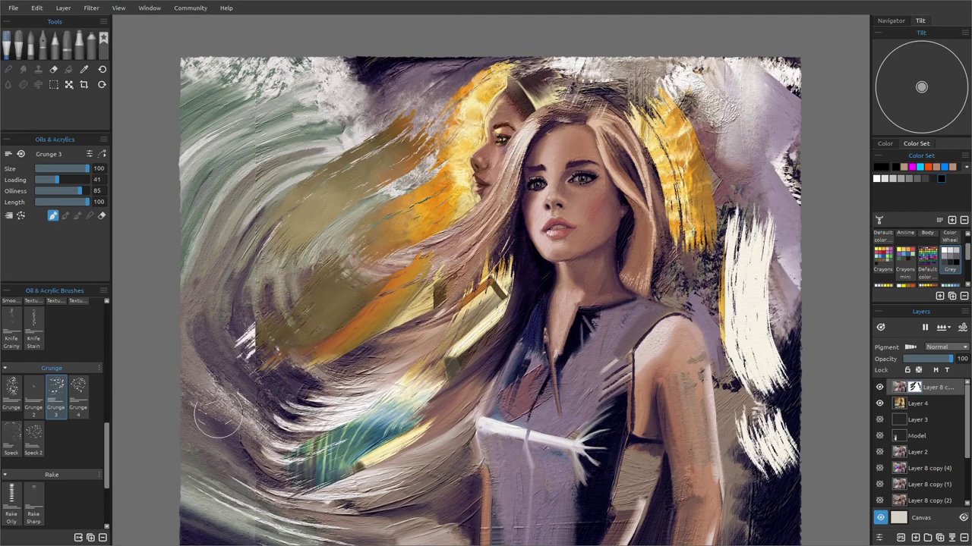
# Mask the outer wave area with more black strokes, using loading 14 and oiliness 15 for a drier brush texture
pyautogui.moveTo(311, 104); pyautogui.dragTo(212, 220)
pyautogui.moveTo(223, 425); pyautogui.dragTo(303, 470)
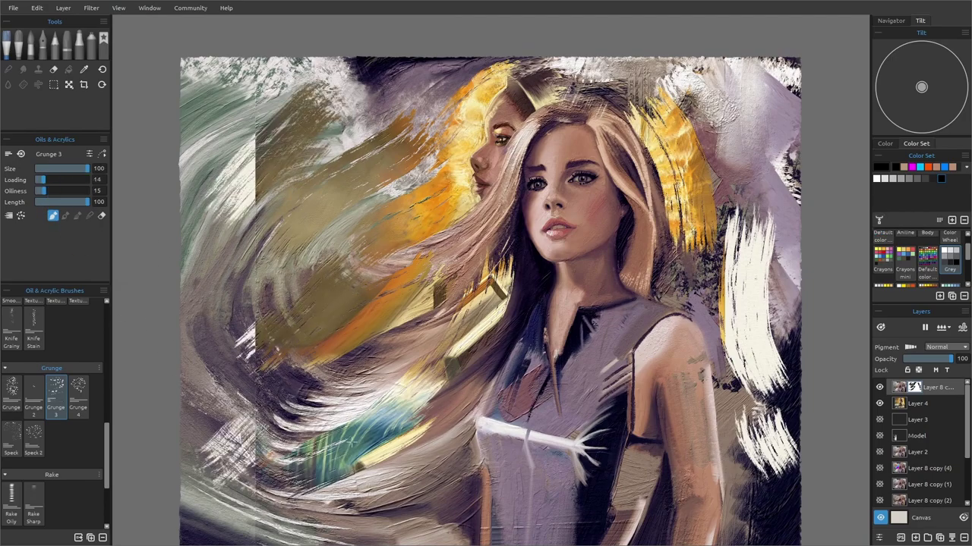
pyautogui.moveTo(222, 387); pyautogui.dragTo(307, 436)
pyautogui.moveTo(220, 334); pyautogui.dragTo(266, 470)
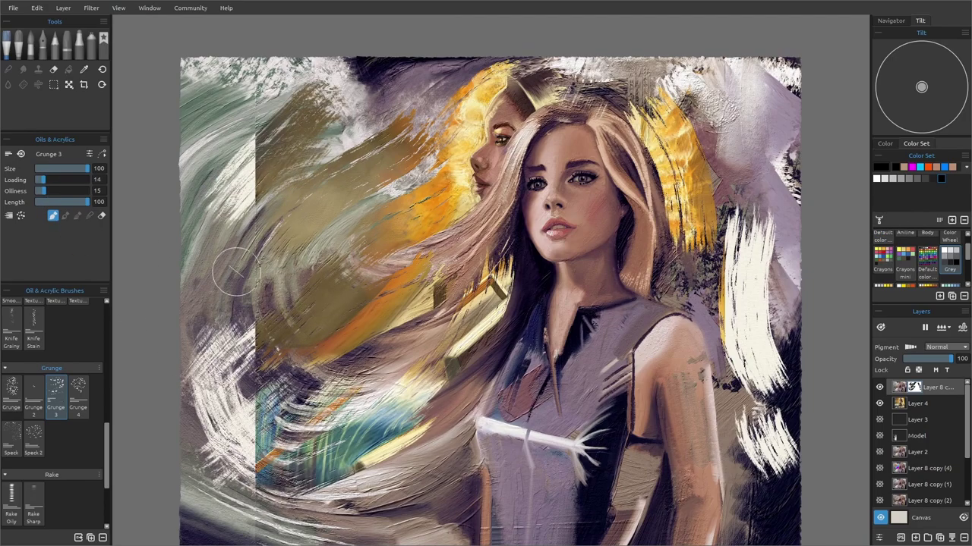
# Clip Layer 3 to the Model layer and browse the brush presets of other painting tools
pyautogui.click(925, 407)
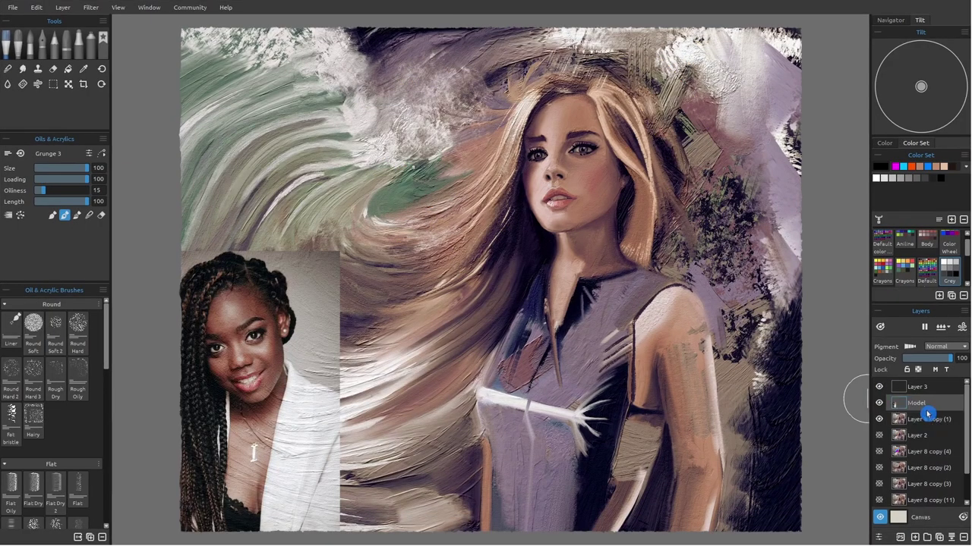
pyautogui.click(919, 391)
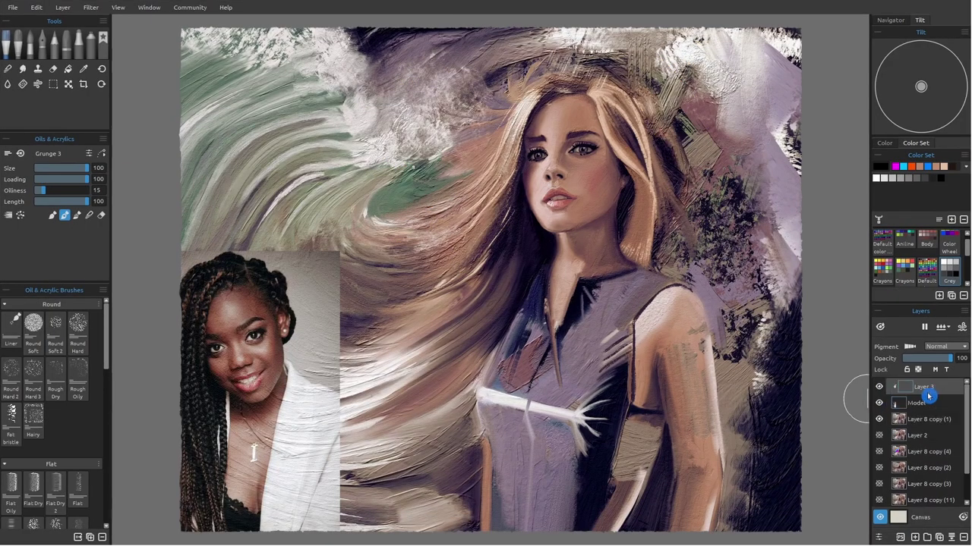
pyautogui.click(79, 44)
pyautogui.click(58, 44)
pyautogui.moveTo(105, 347); pyautogui.dragTo(108, 412)
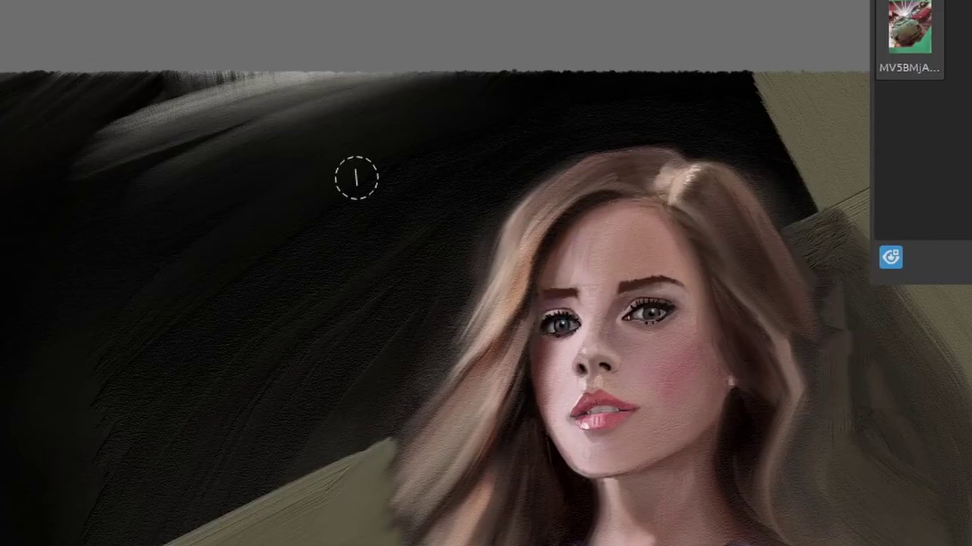
pyautogui.scroll(3, 616, 330)
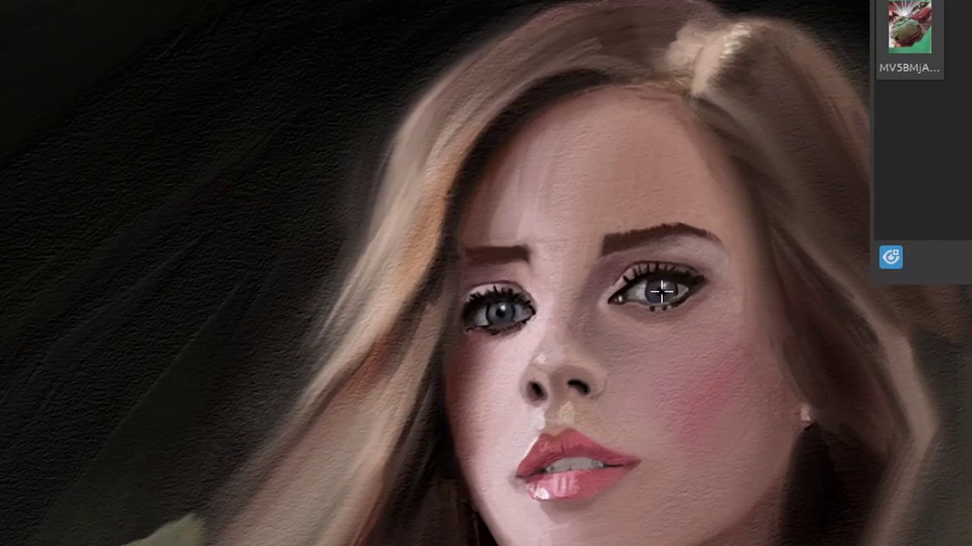
pyautogui.scroll(-5, 706, 308)
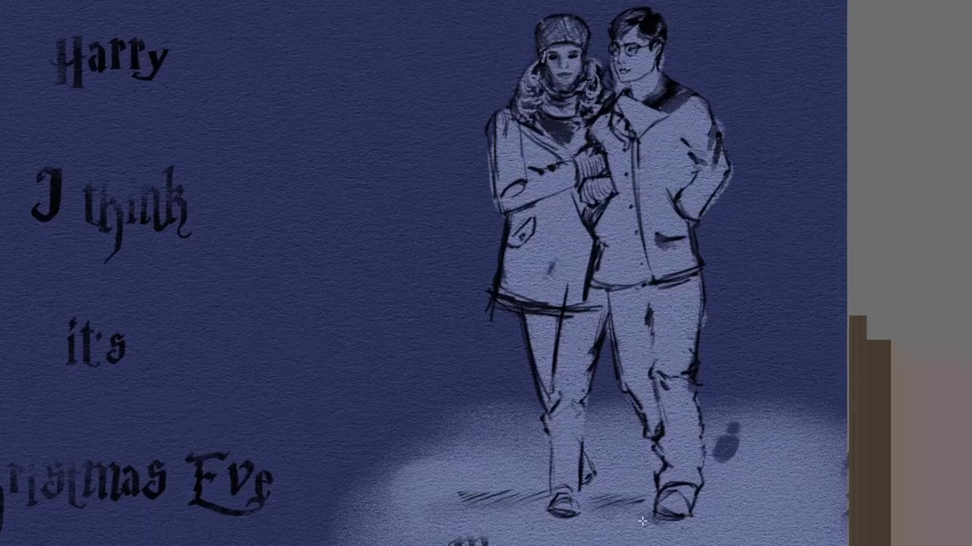